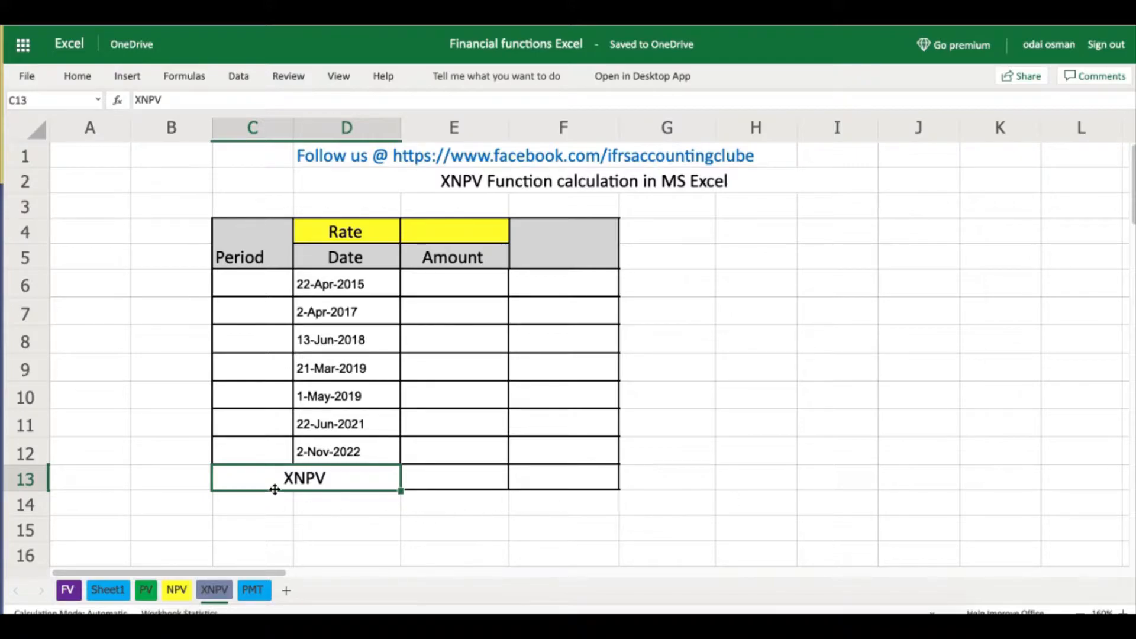
left_click(393, 528)
left_click(177, 590)
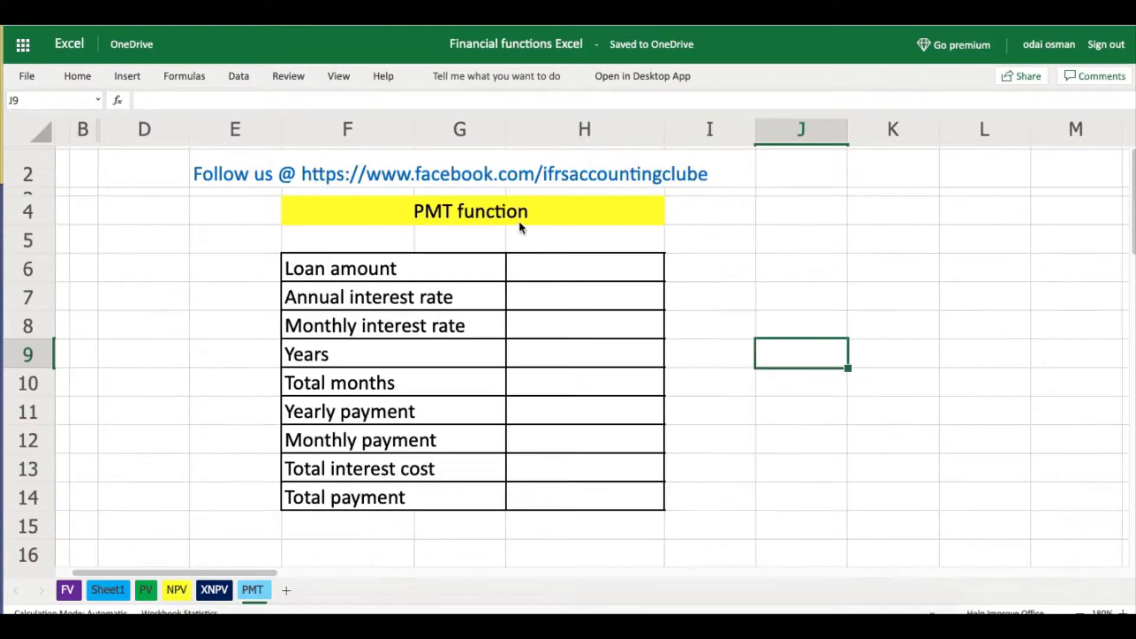
left_click(471, 213)
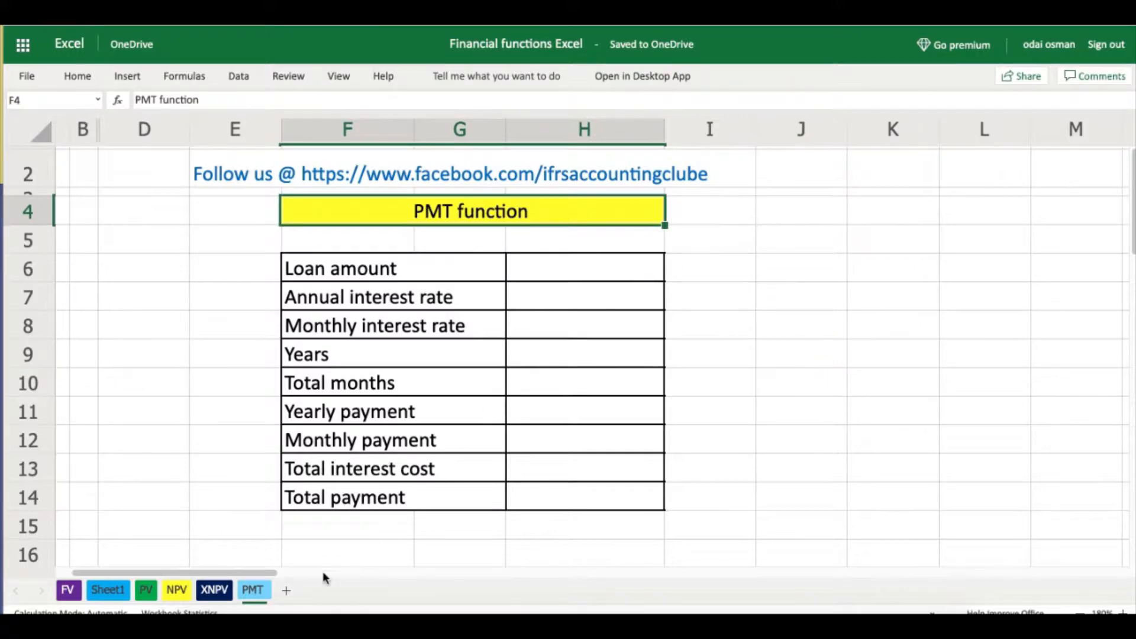
left_click(208, 592)
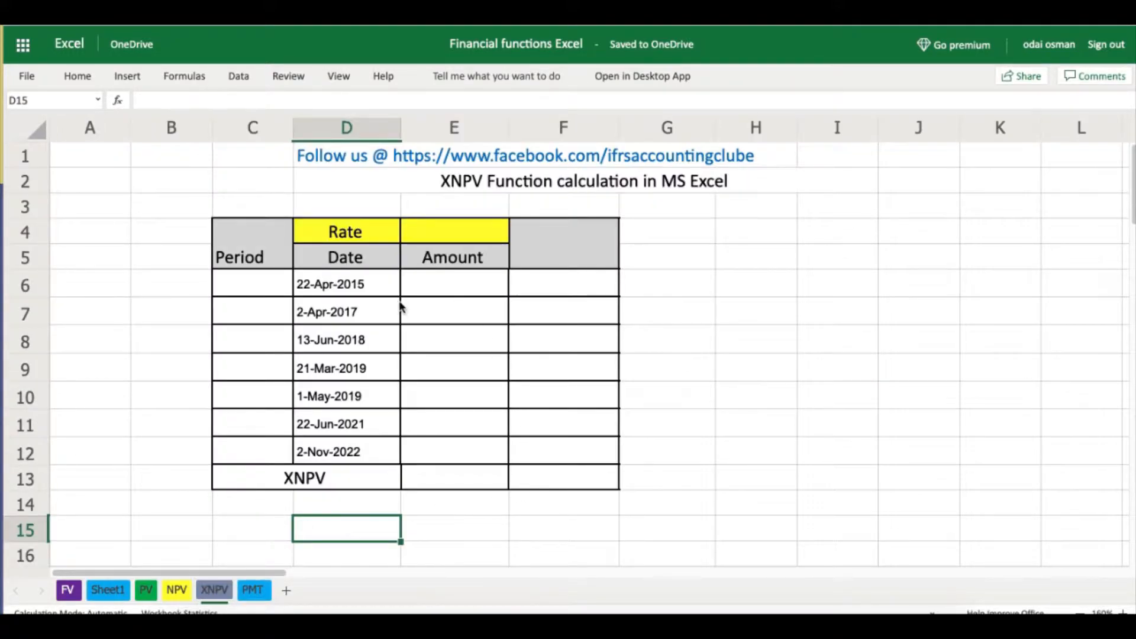
left_click(363, 476)
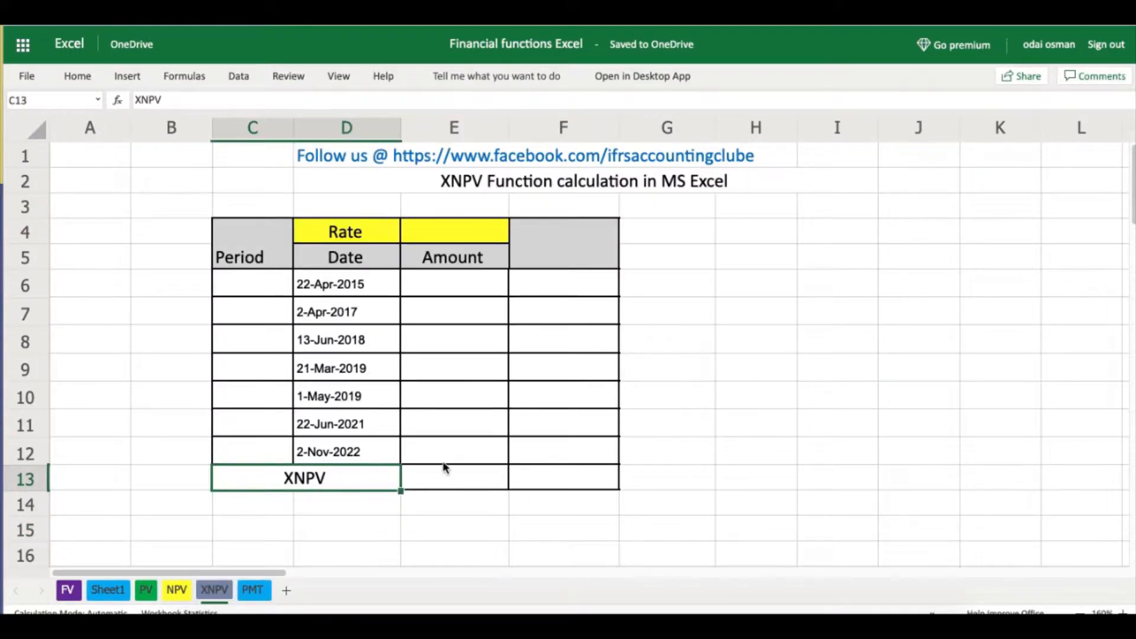
Change the rate label in cell D4 to "Interest rate".
left_click(503, 240)
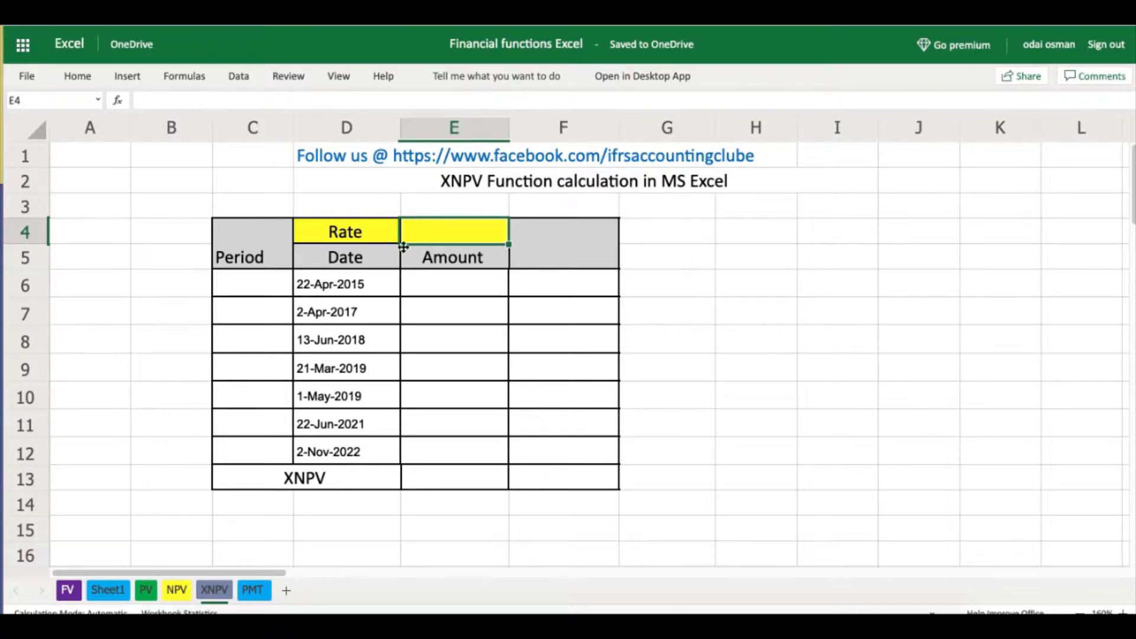
left_click(358, 233)
type("IN")
key("BackSpace")
type("nter")
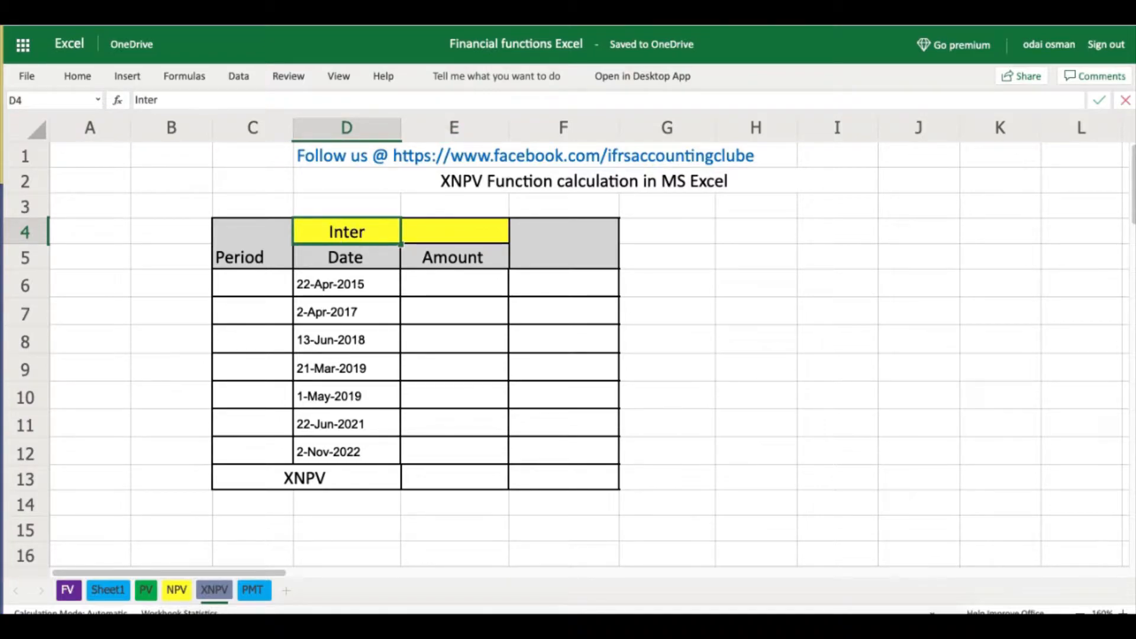
type("est rate")
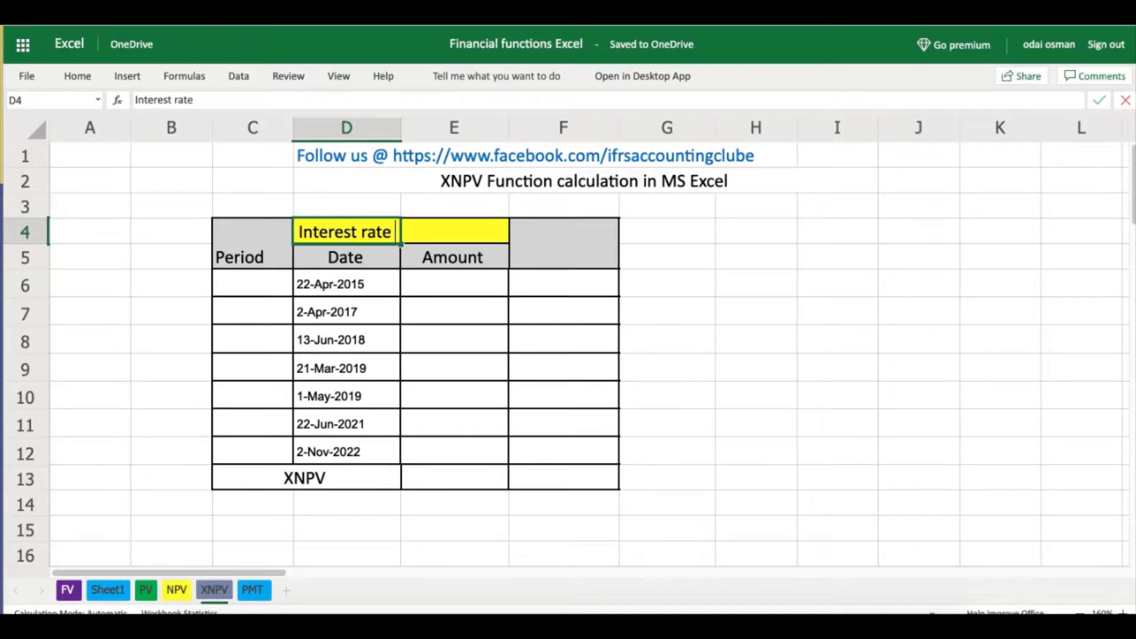
key("Tab")
Set the interest rate in cell E4 to 7%.
key("Tab")
key("Left")
type("7%")
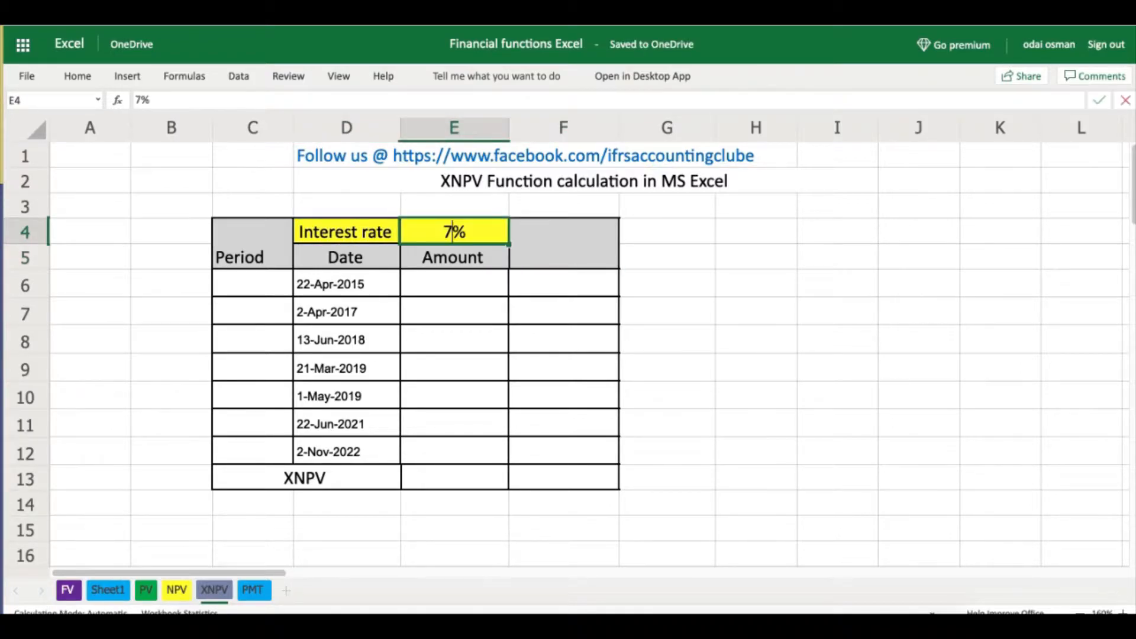
key("Return")
Number the Period column from 0 to 6 in cells C6 to C12 by extending the series 0, 1.
left_click(252, 282)
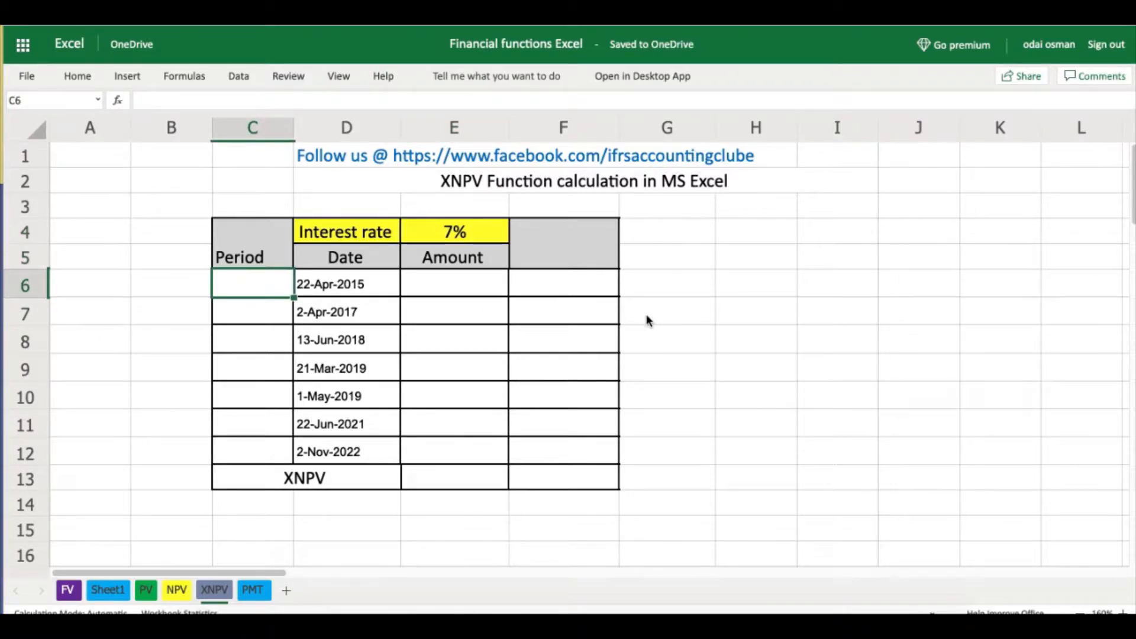
type("0")
key("Return")
type("1")
key("Return")
left_click_drag(247, 290, 280, 444)
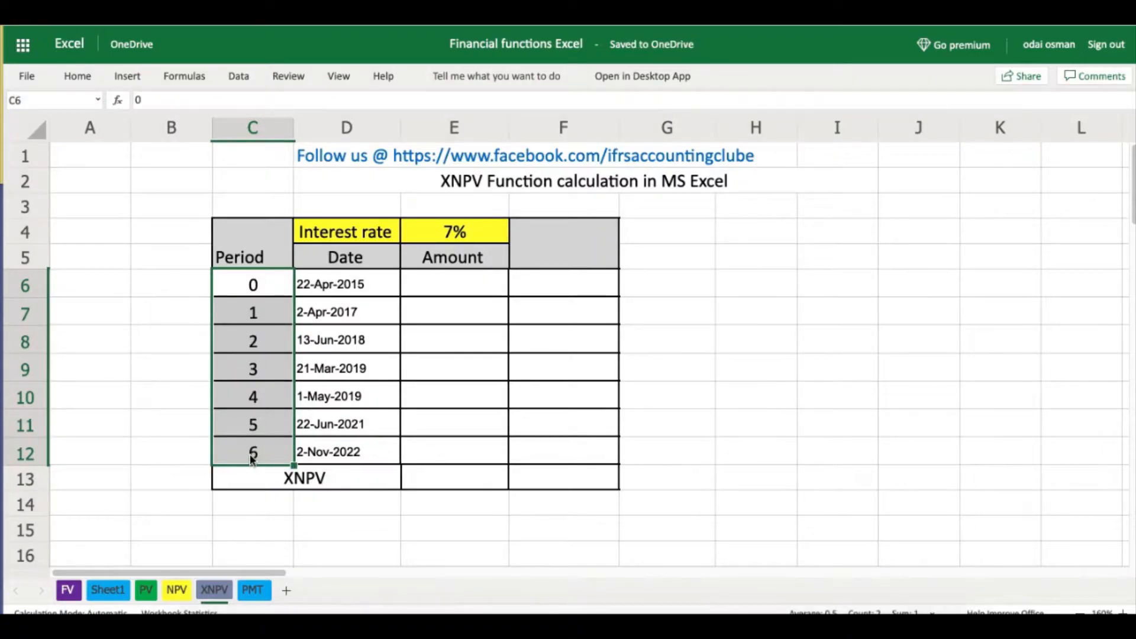
left_click(290, 459)
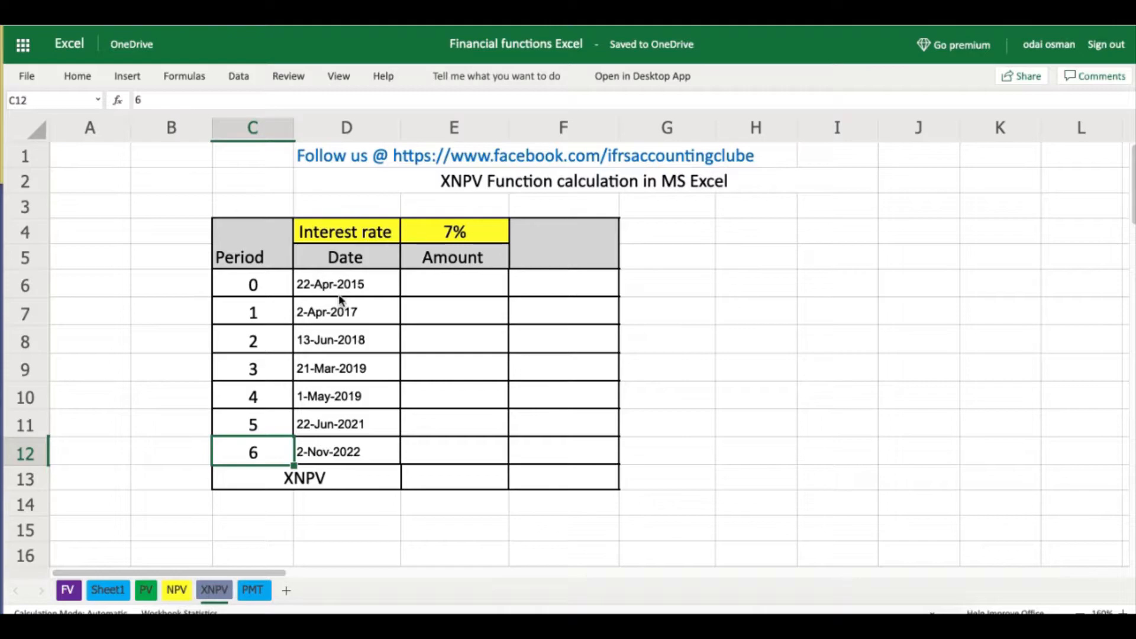
Enter 15,000 as the amount for period 0 in cell E6.
left_click(451, 293)
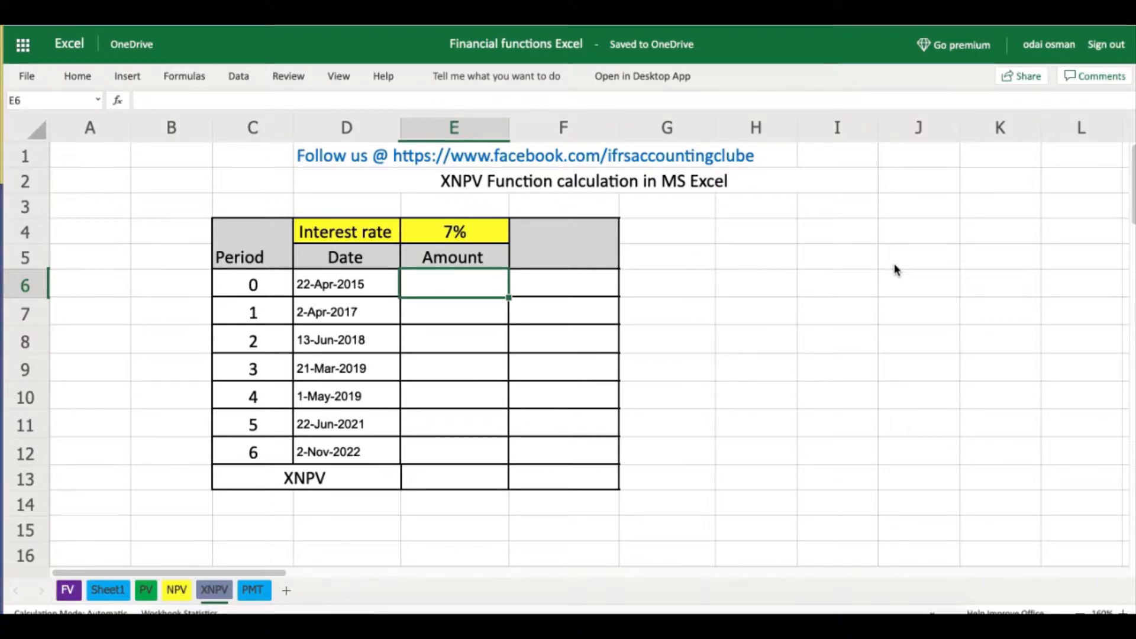
type("15")
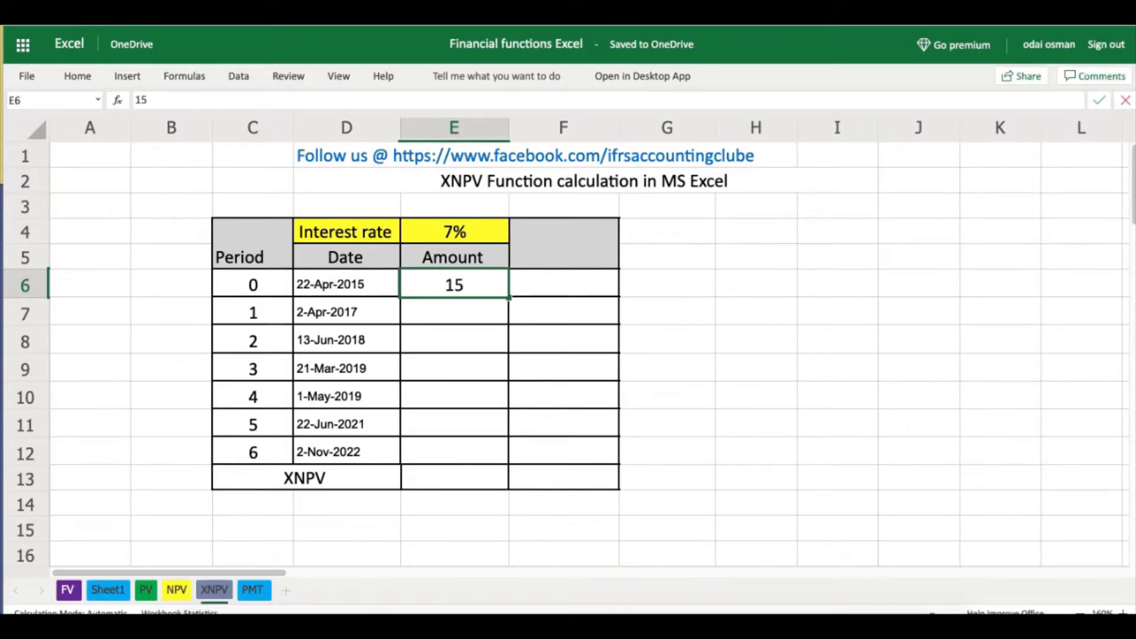
type(",0000")
key("Return")
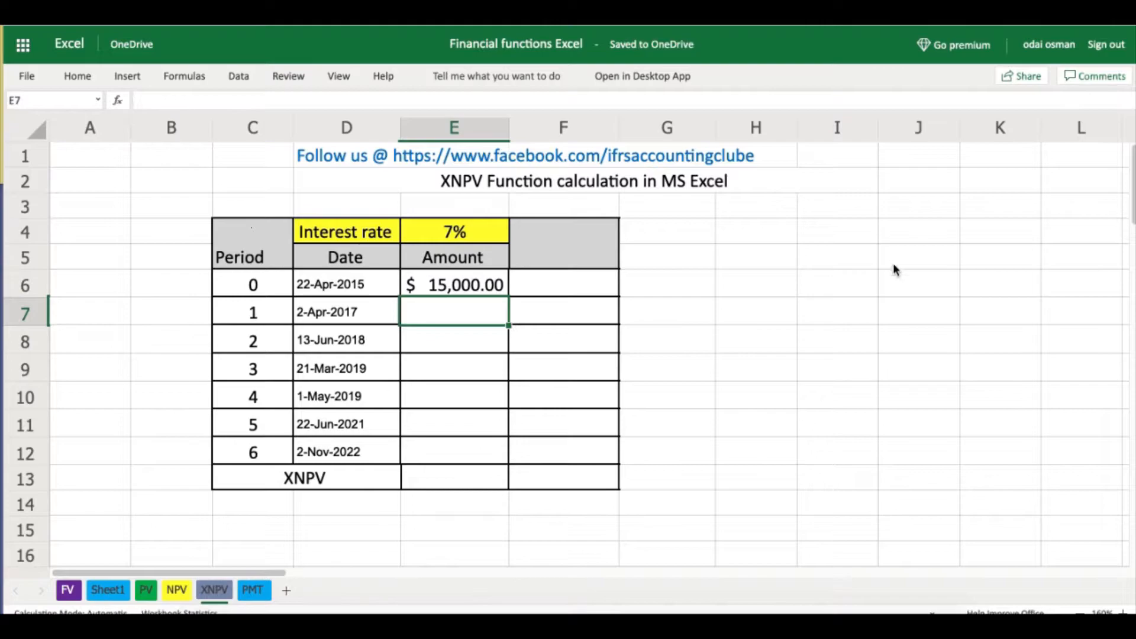
Make the period 0 amount in E6 negative, -15000, as a cash outflow.
left_click(463, 291)
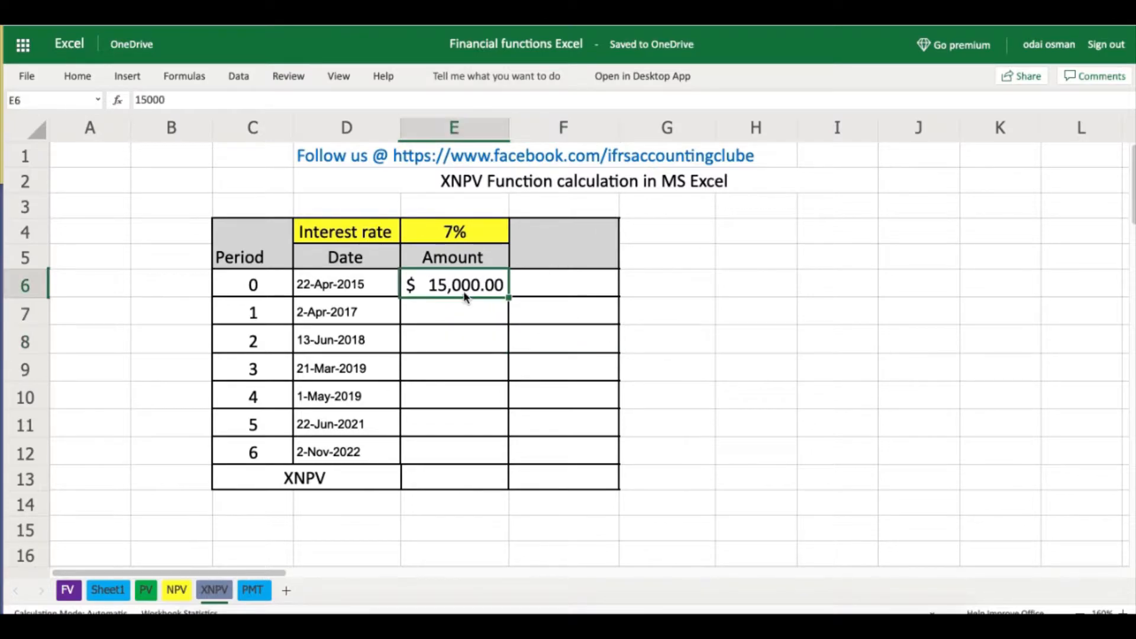
left_click(136, 99)
type("-")
key("BackSpace")
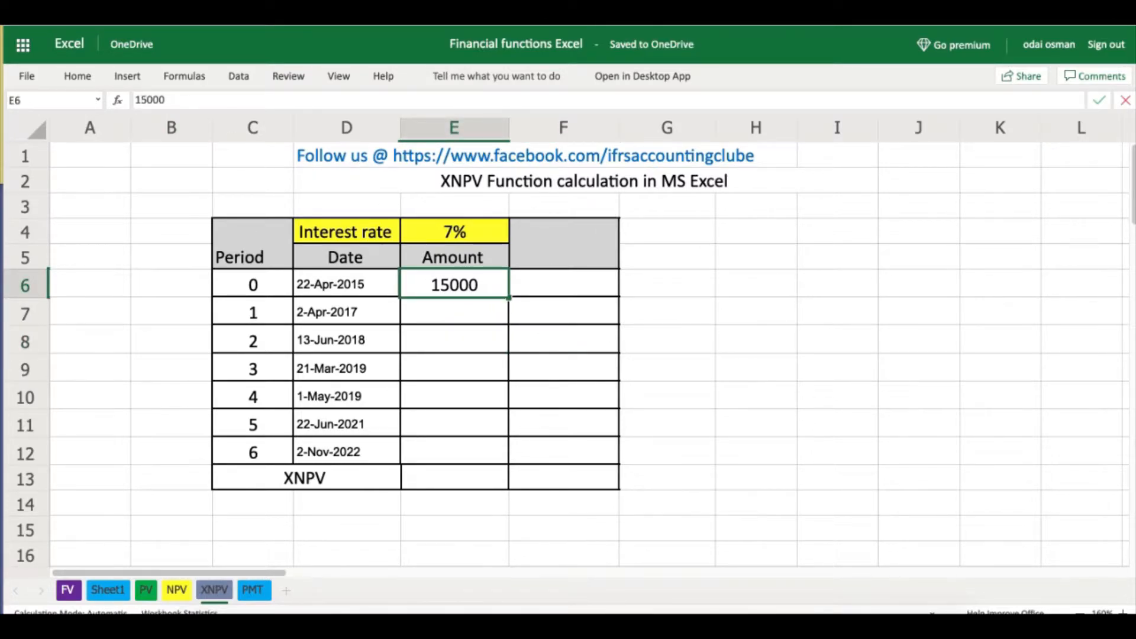
type("-")
key("Return")
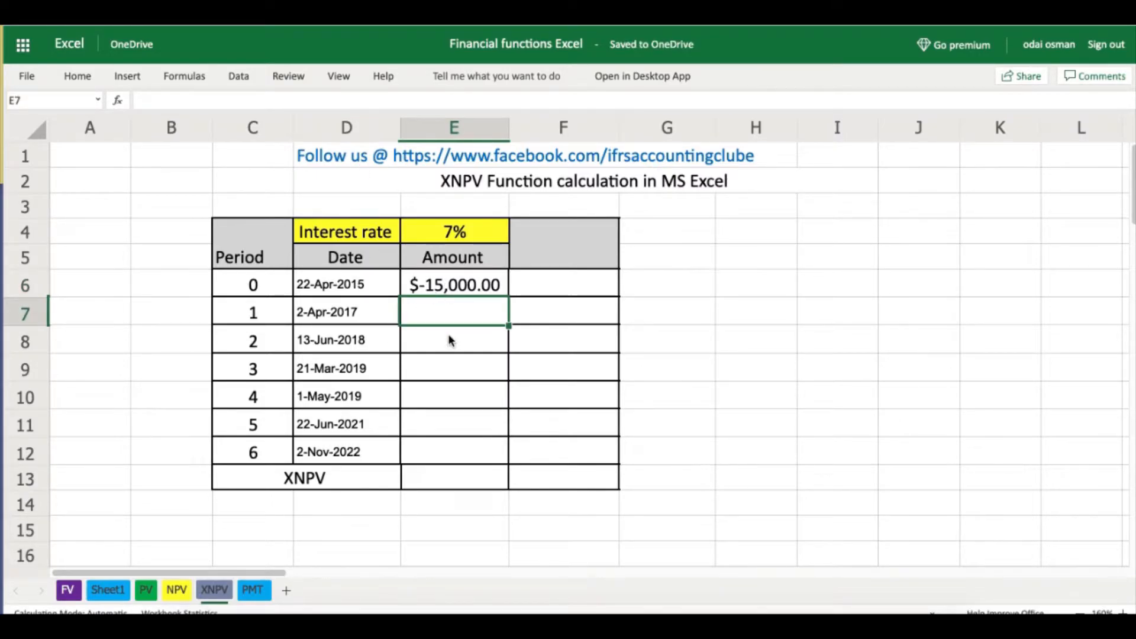
Examine the cash-flow dates in the Date column and compare the intervals between consecutive periods.
left_click(311, 481)
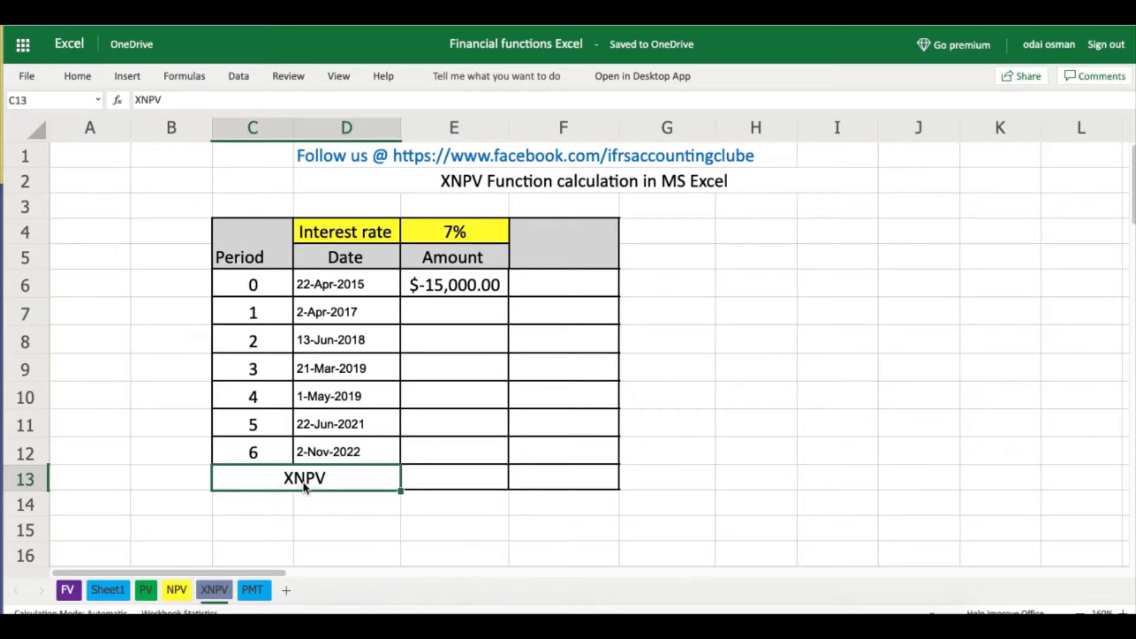
left_click(331, 288)
left_click(333, 309)
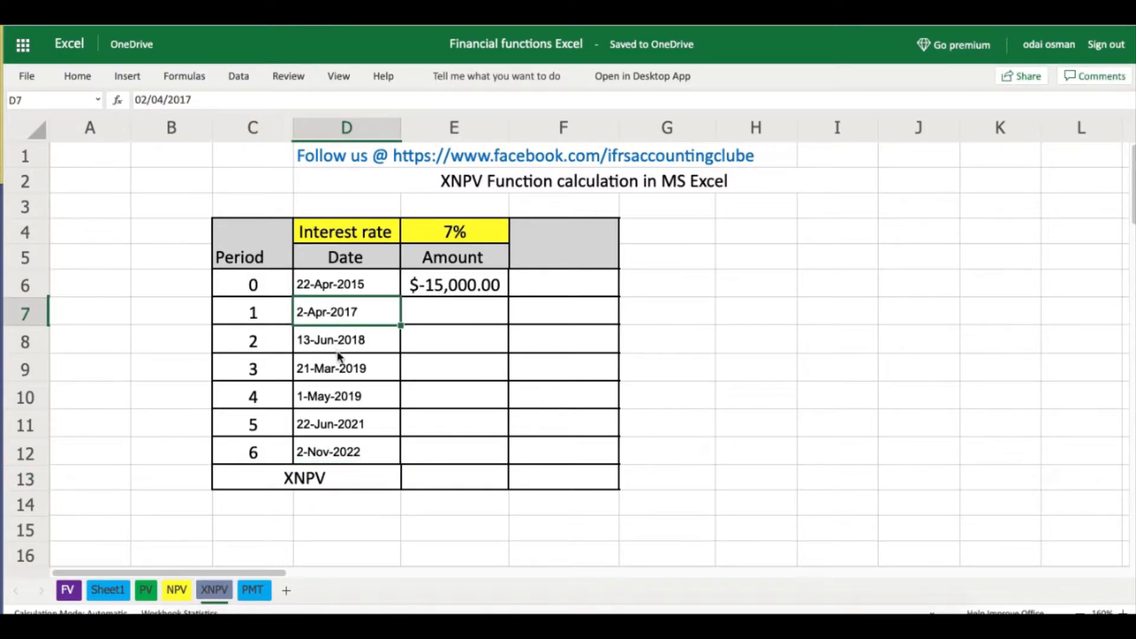
left_click(346, 339)
left_click(333, 318)
left_click(334, 374)
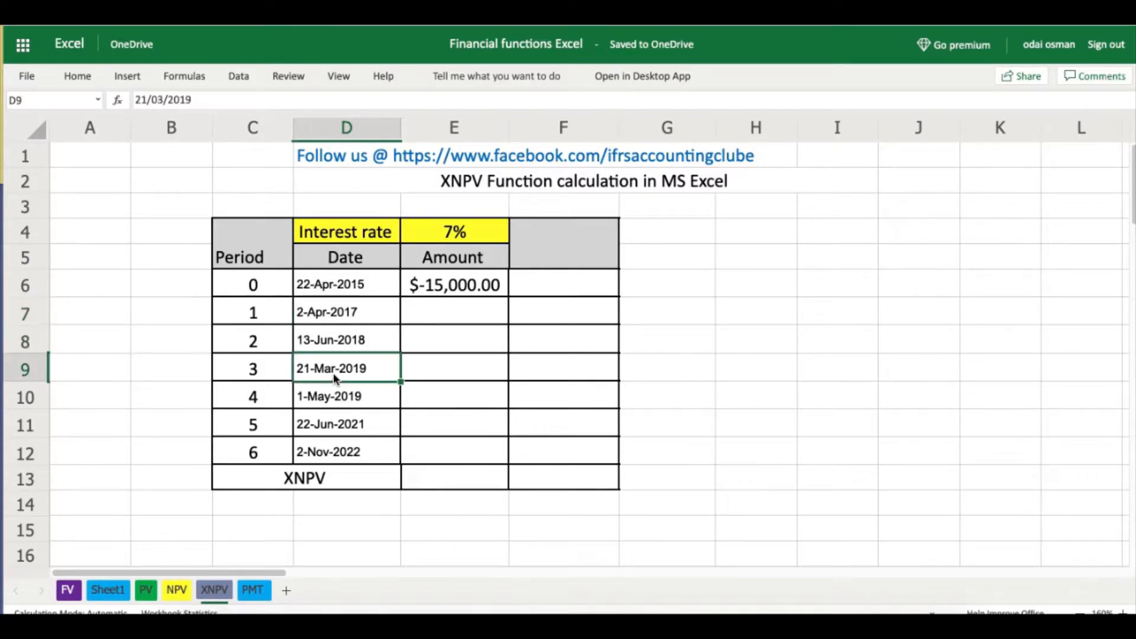
left_click(338, 308)
left_click(345, 290)
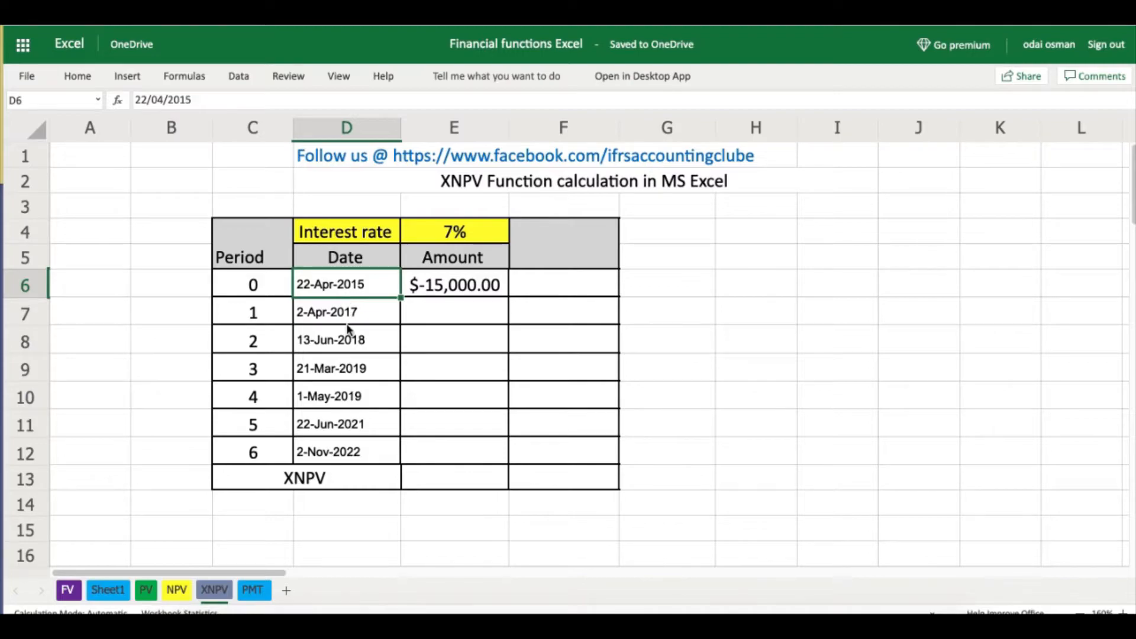
left_click(335, 335)
left_click(324, 311)
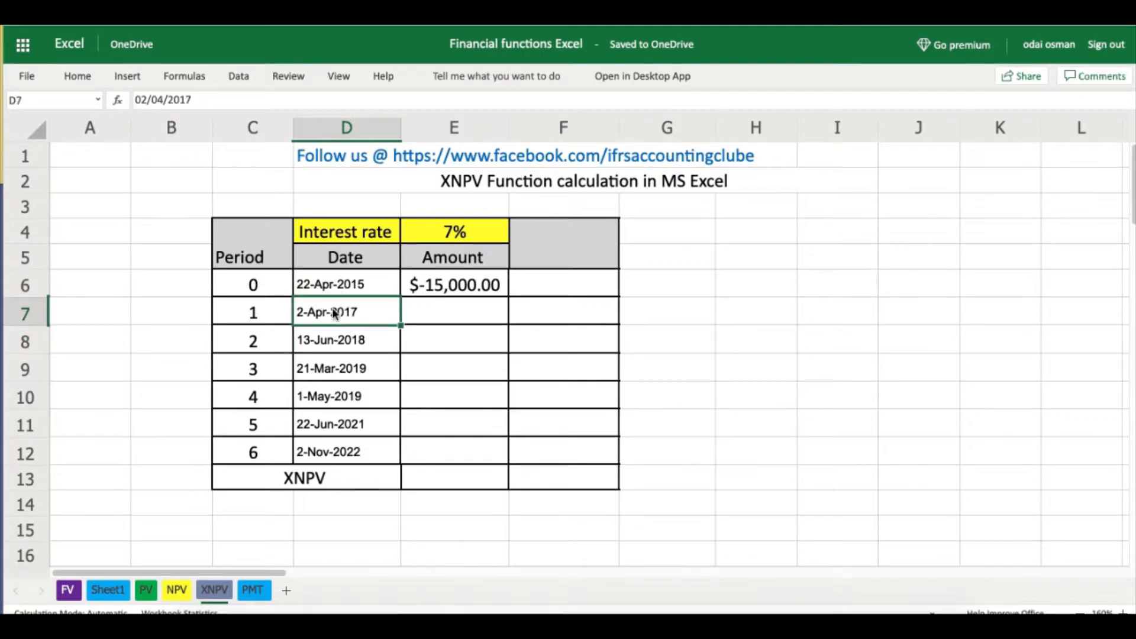
left_click(337, 294)
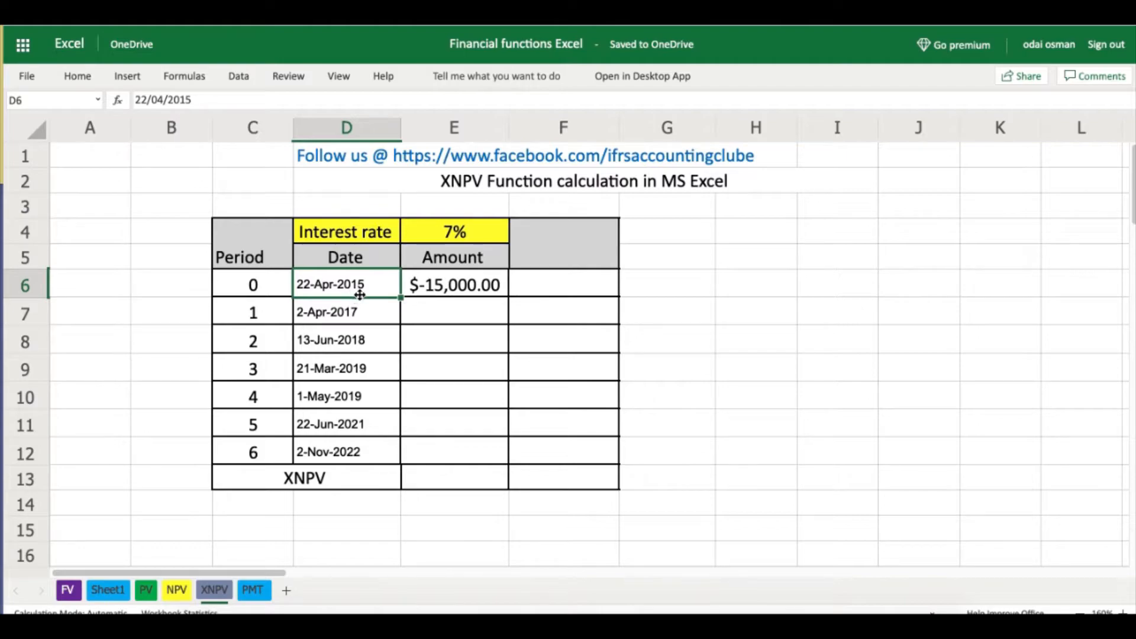
left_click(347, 320)
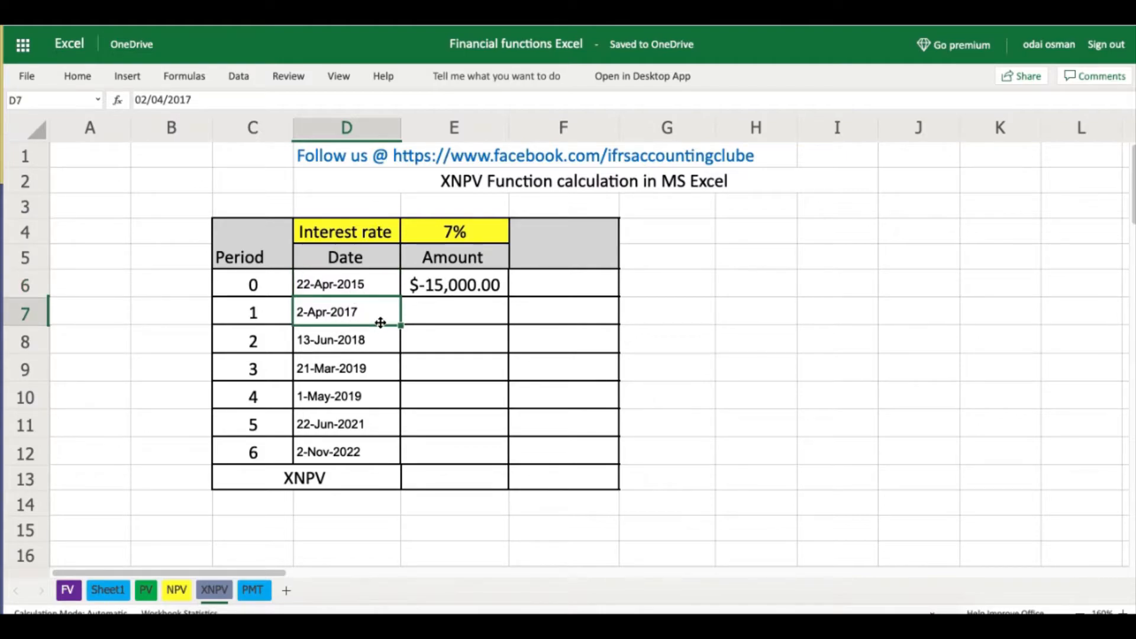
left_click(343, 360)
left_click(354, 310)
left_click(365, 427)
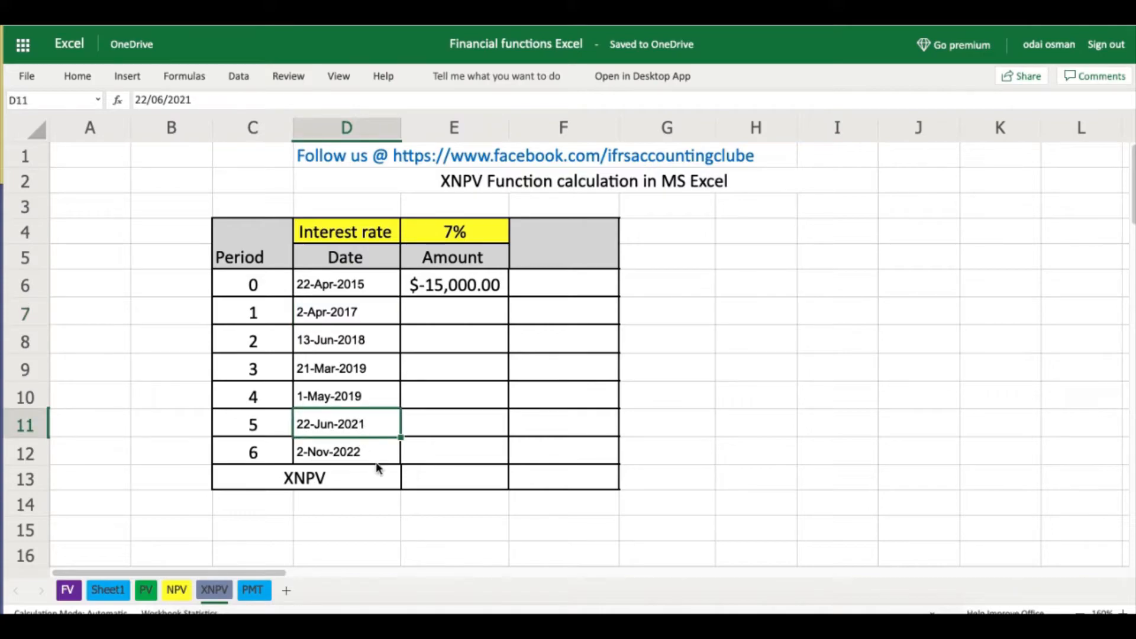
left_click(362, 398)
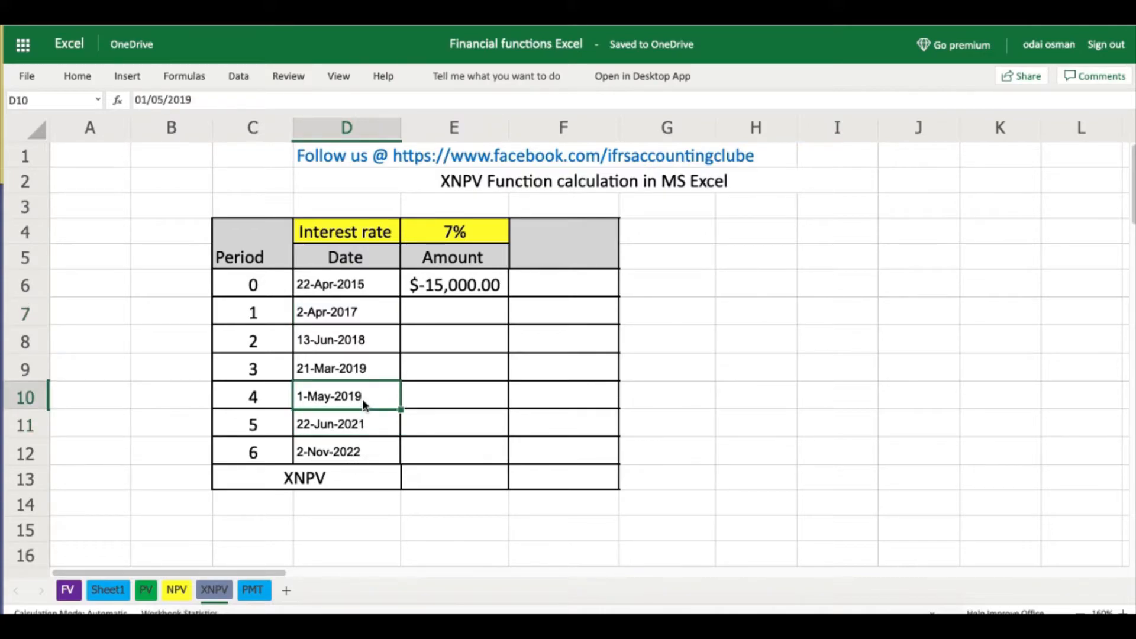
left_click(383, 423)
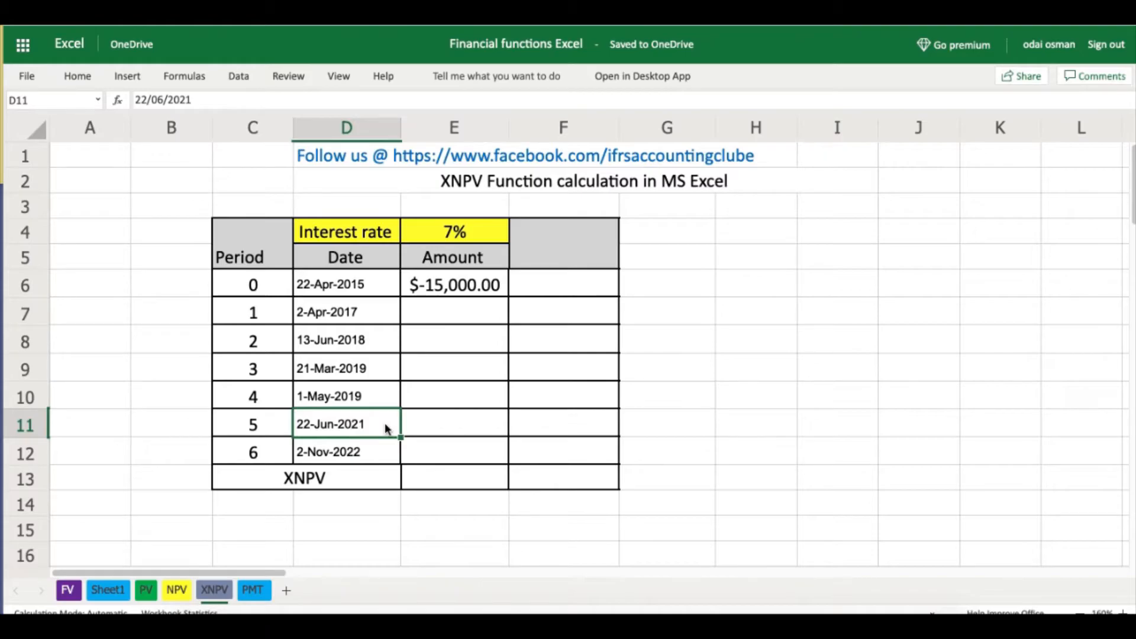
Enter the amounts 6,000, 2,000, 700 and 1,000 for periods 1 to 4 in cells E7 to E10.
left_click(439, 309)
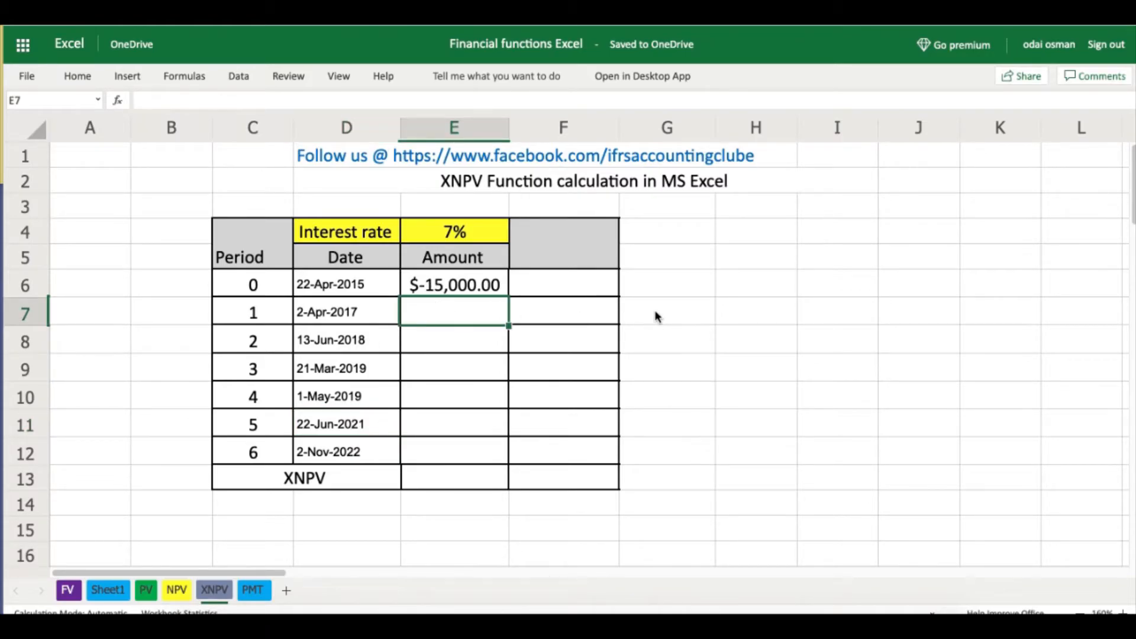
type("6,00")
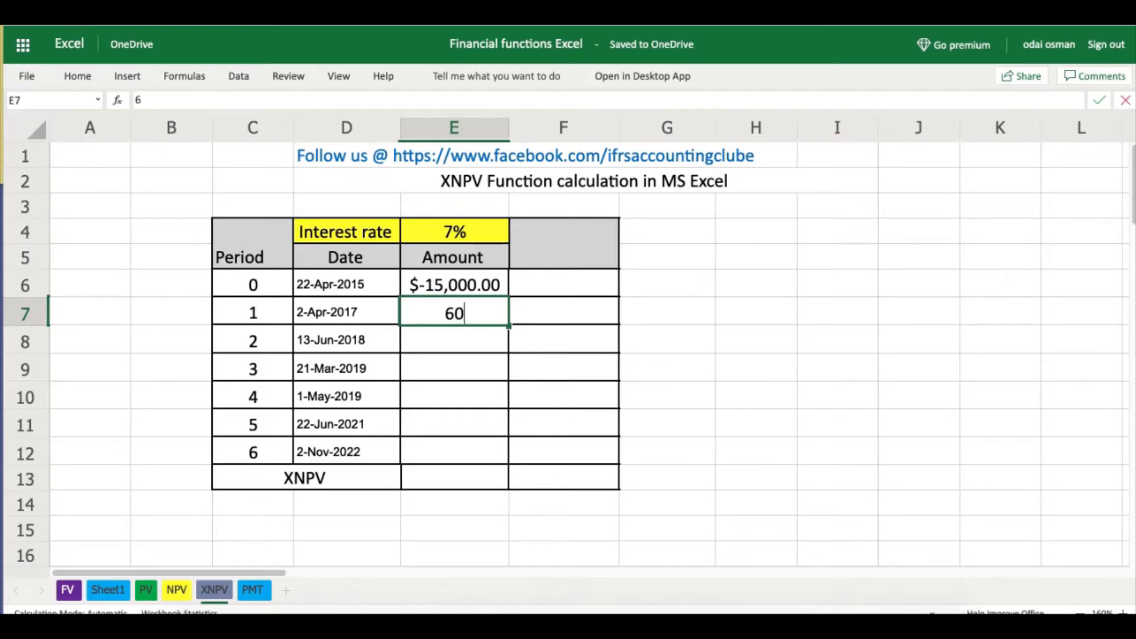
type("00")
key("Return")
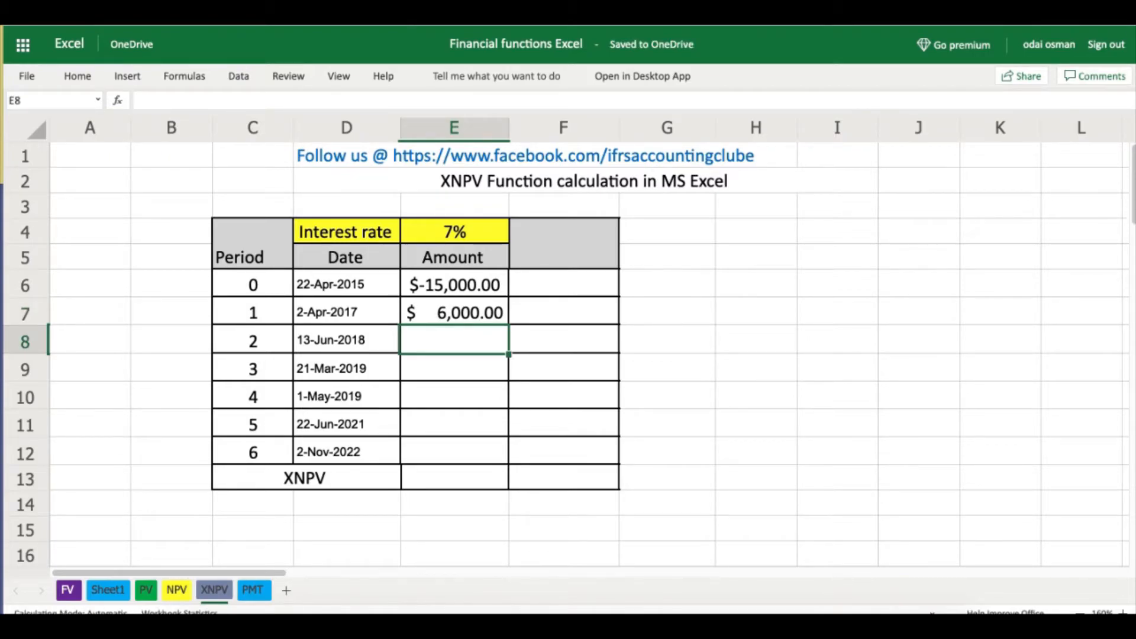
type("2000")
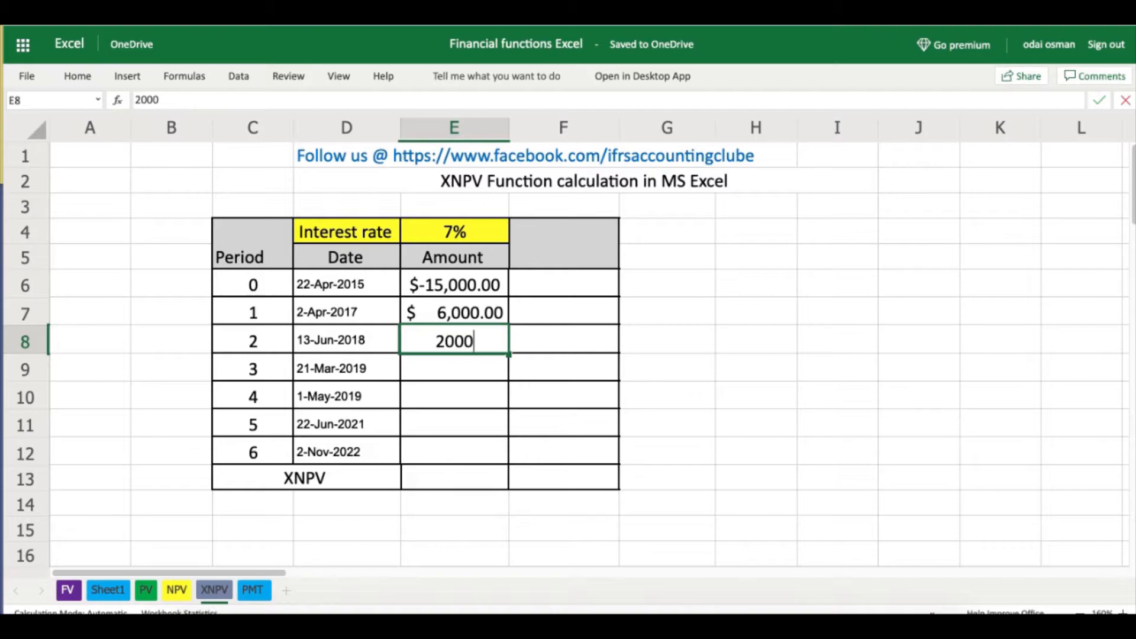
key("Return")
type("700")
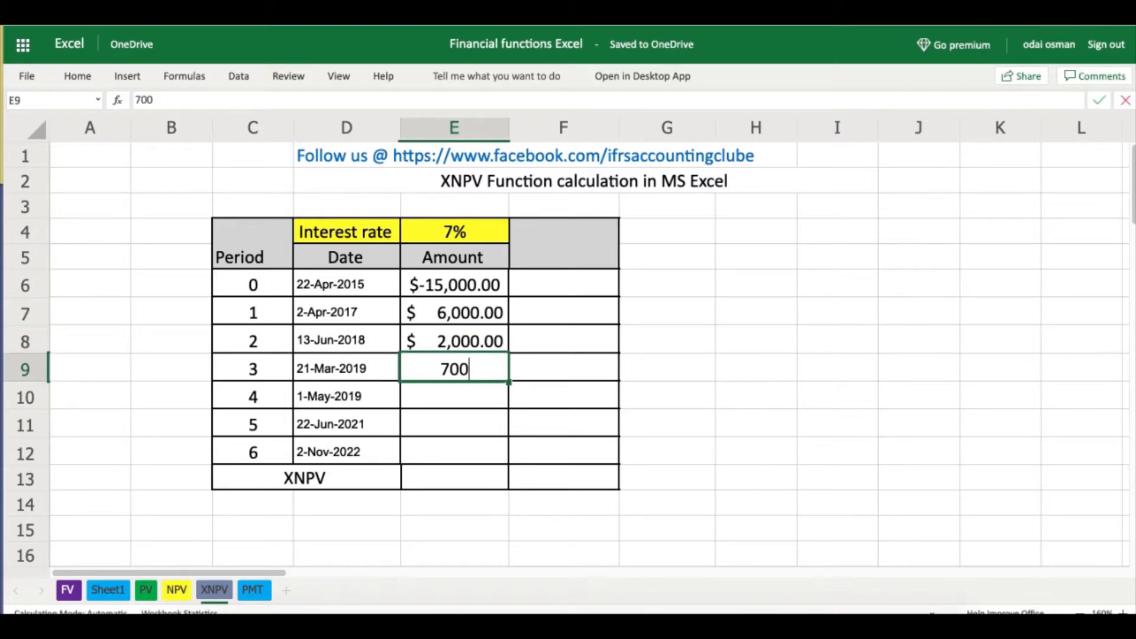
key("Return")
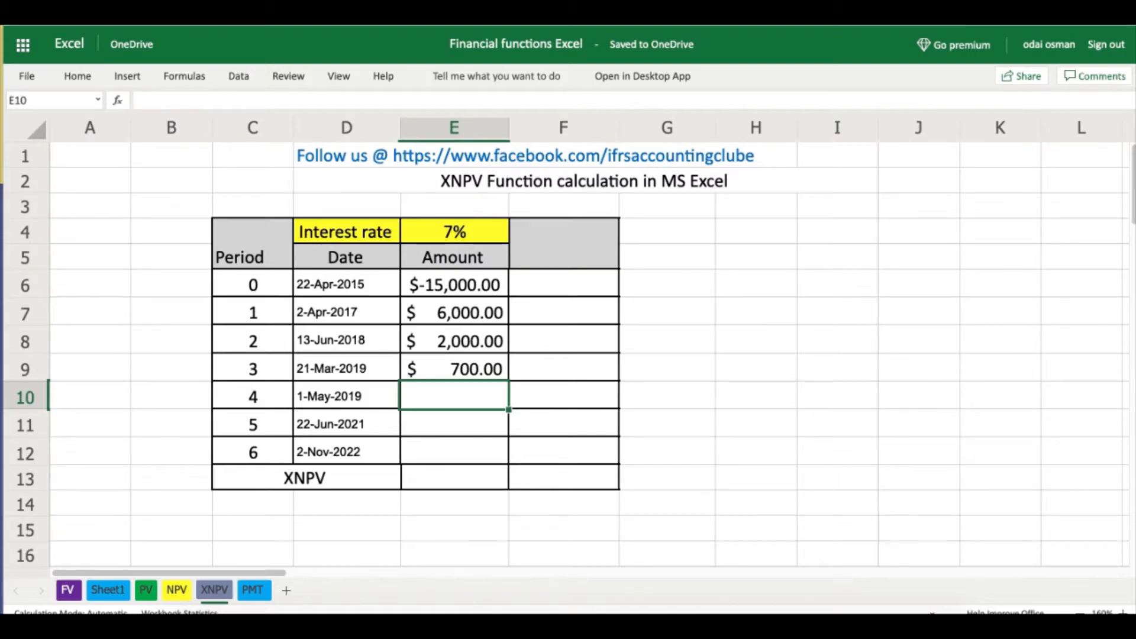
type("1000")
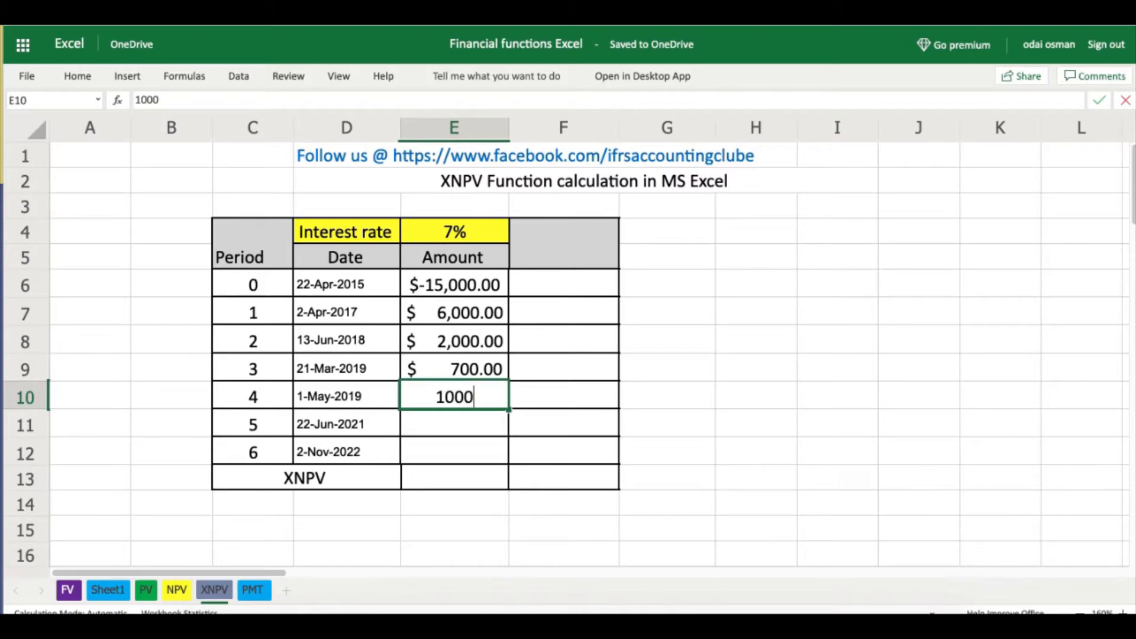
key("Return")
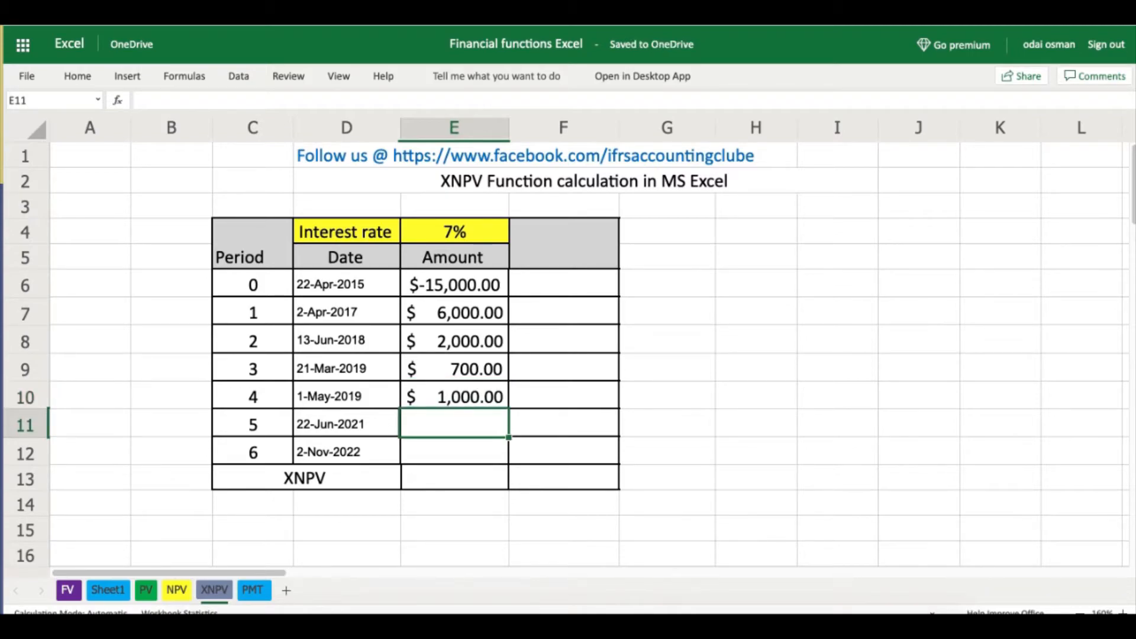
Enter the amounts 500 and 3,500 for periods 5 and 6 in cells E11 and E12.
type("500")
key("Return")
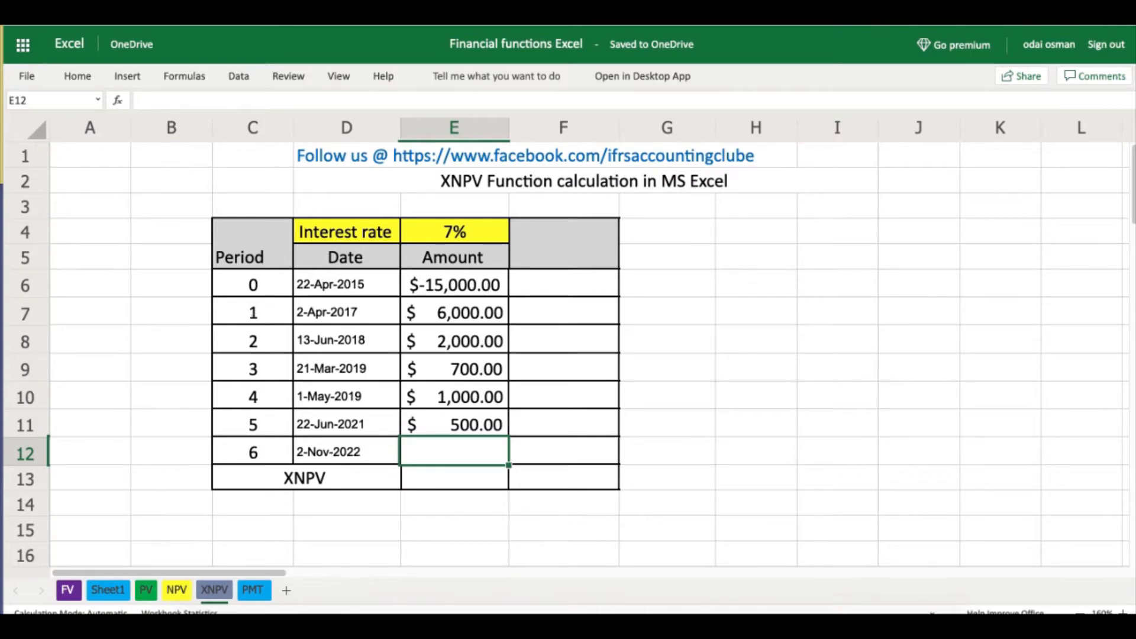
type("3")
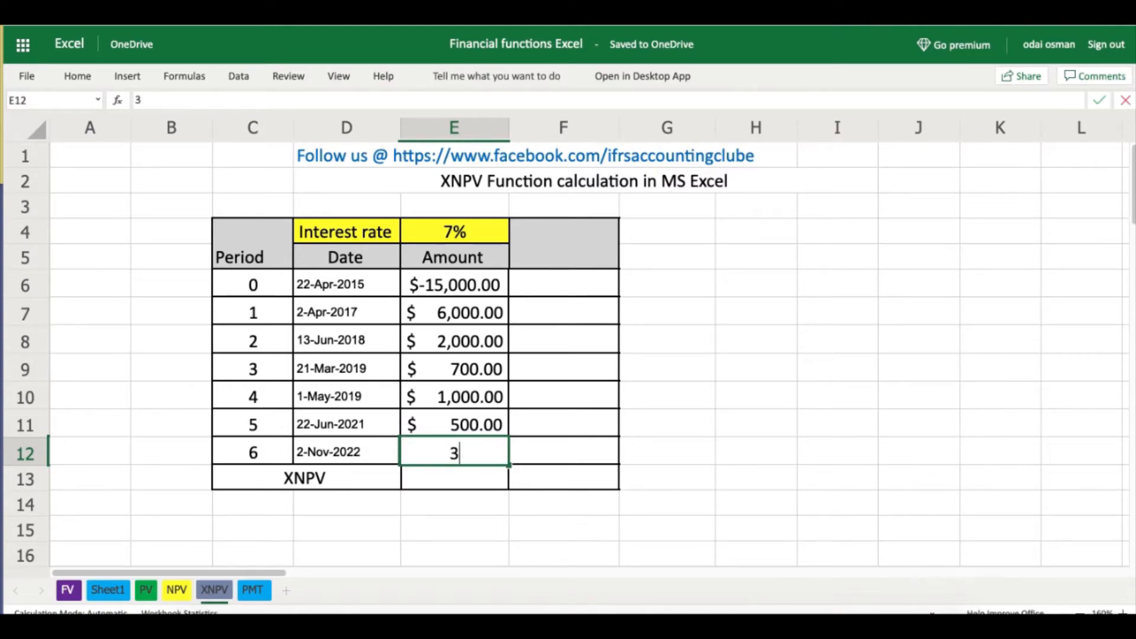
type(",500")
key("Return")
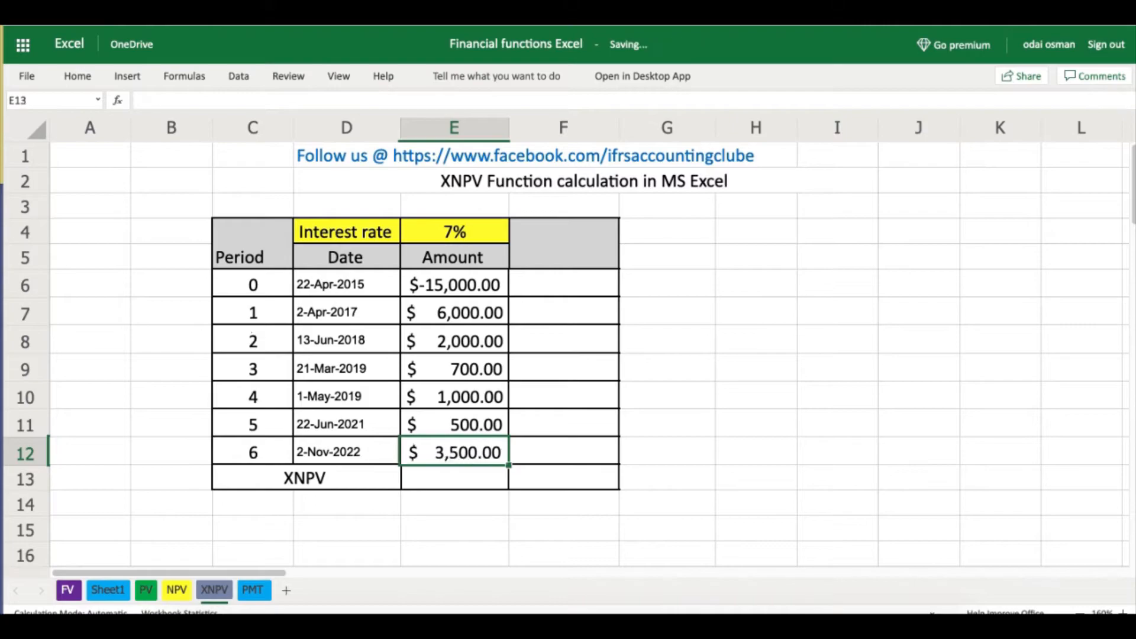
left_click(777, 454)
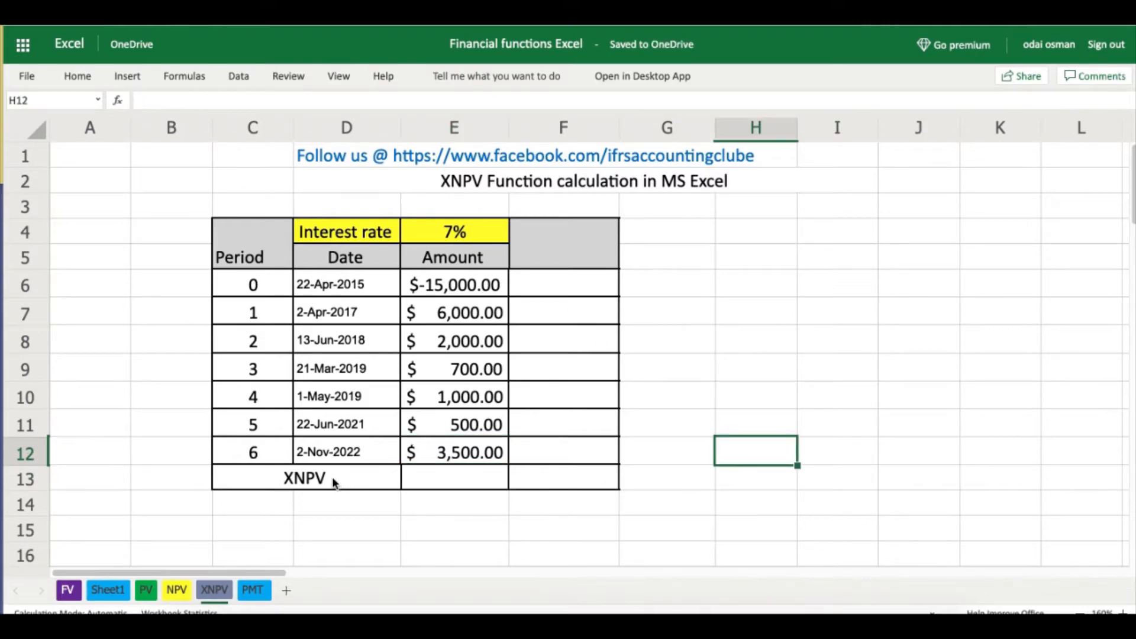
Calculate the XNPV in cell E13 with =XNPV(E4;E6:E12;D6:D12), using the interest rate, the amounts and the dates.
left_click(461, 477)
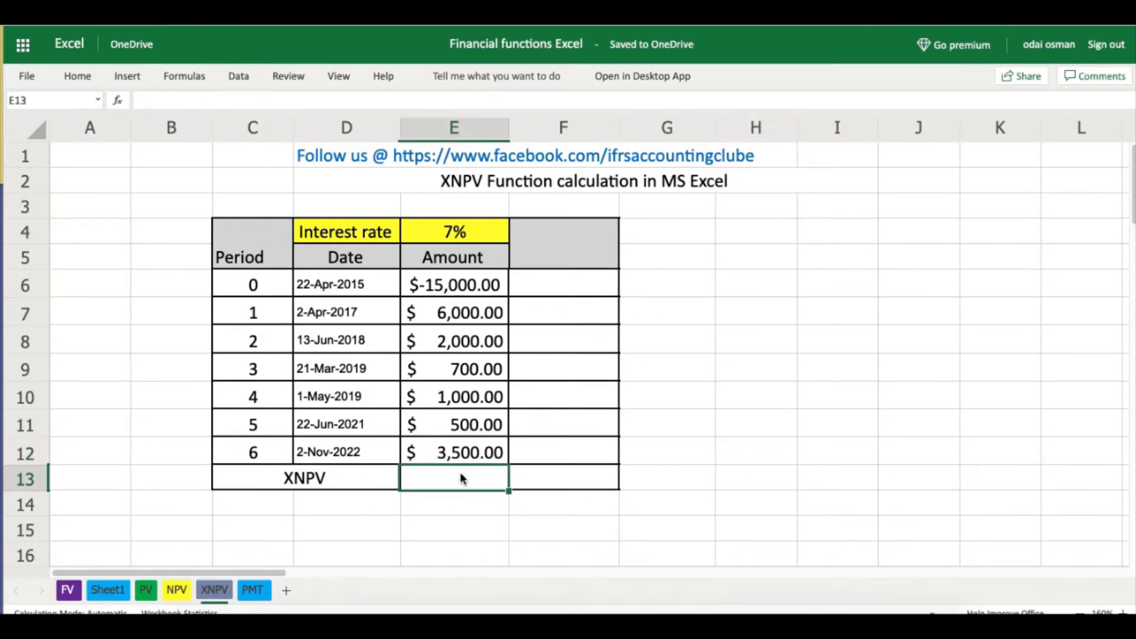
type("=")
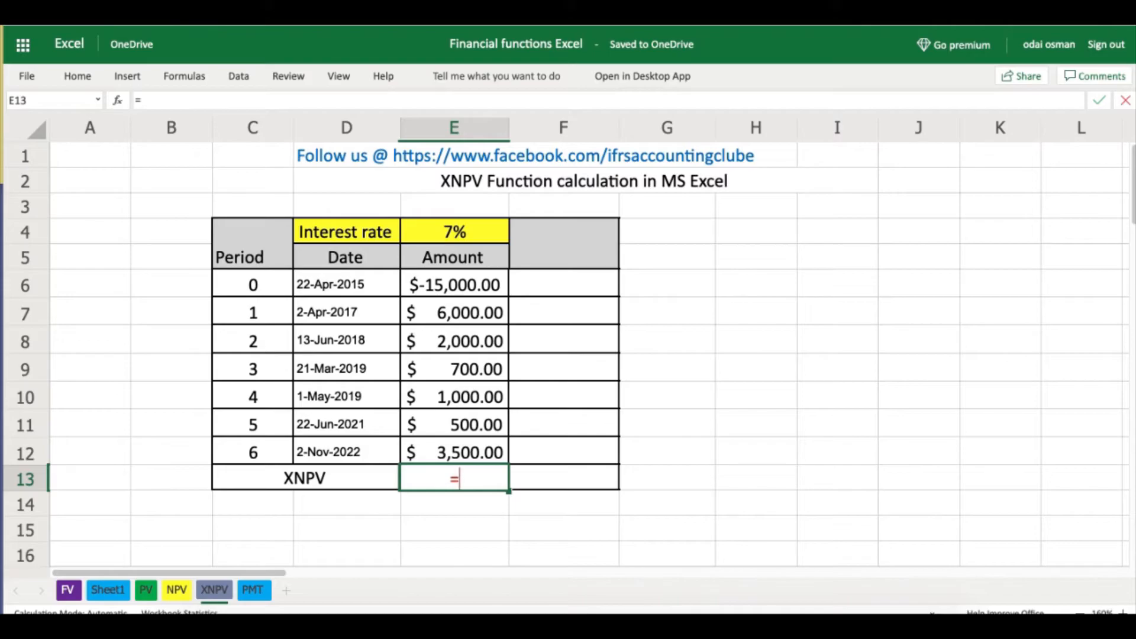
type("xn")
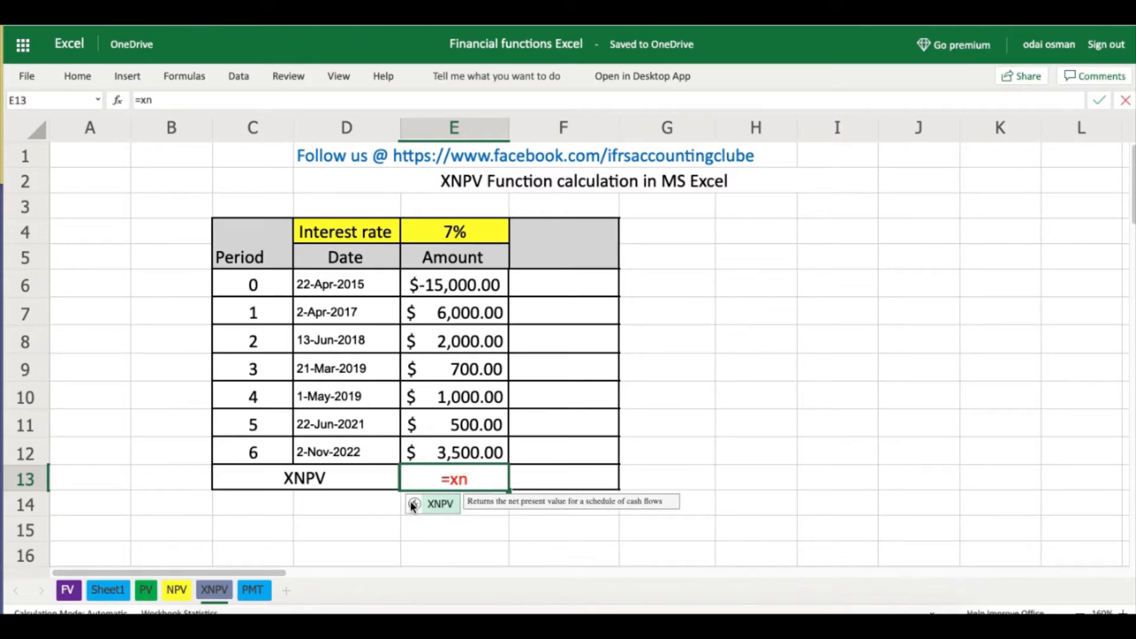
left_click(445, 505)
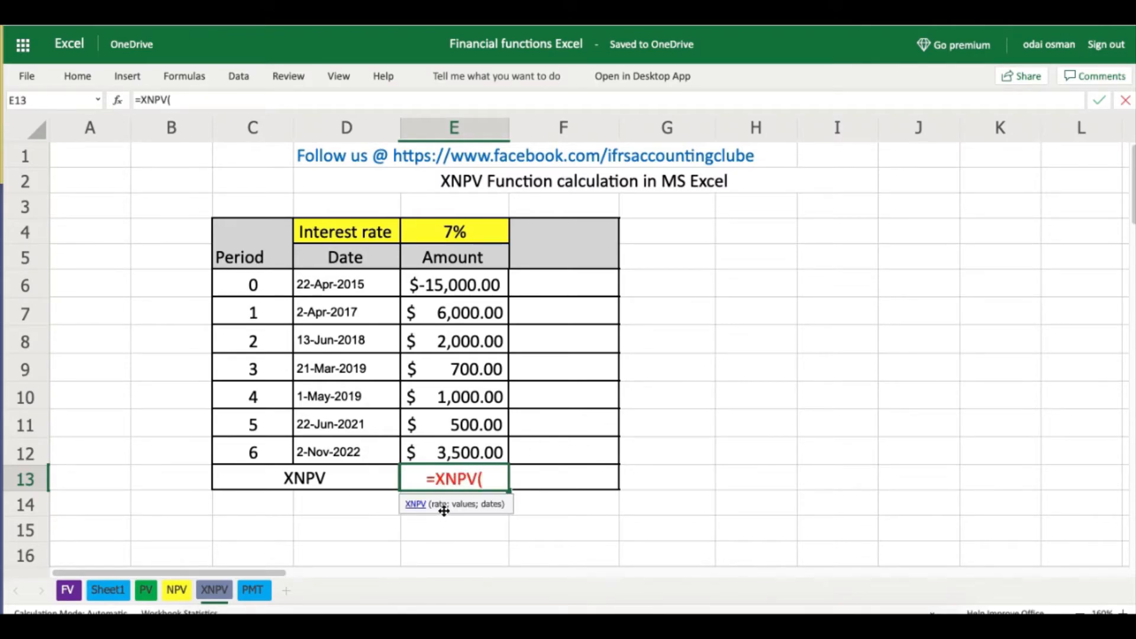
left_click(462, 237)
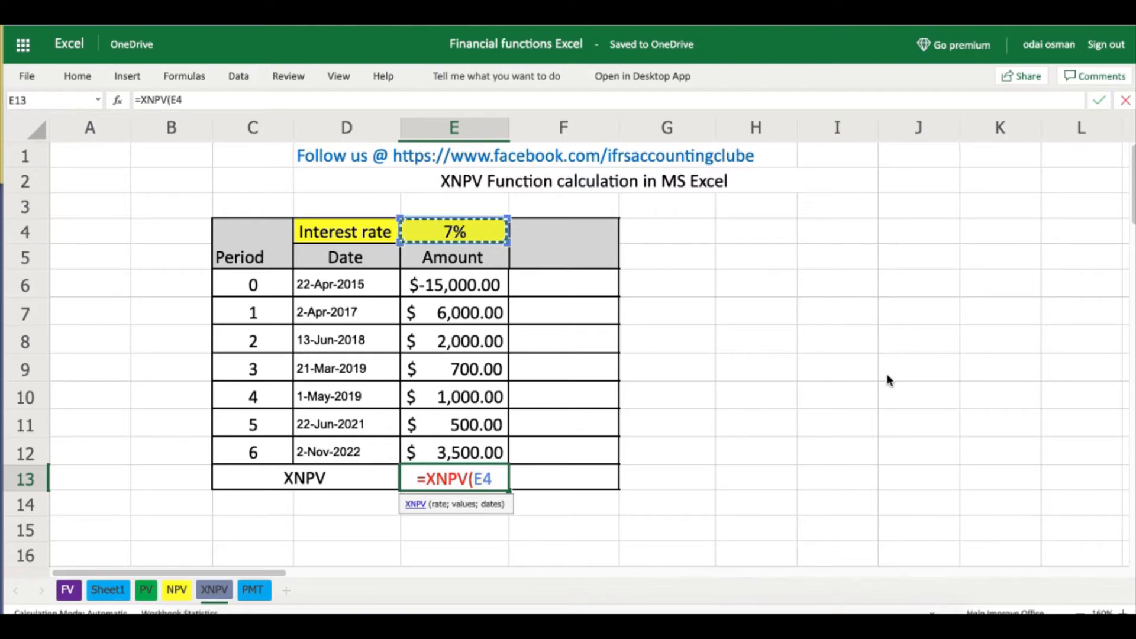
type(";")
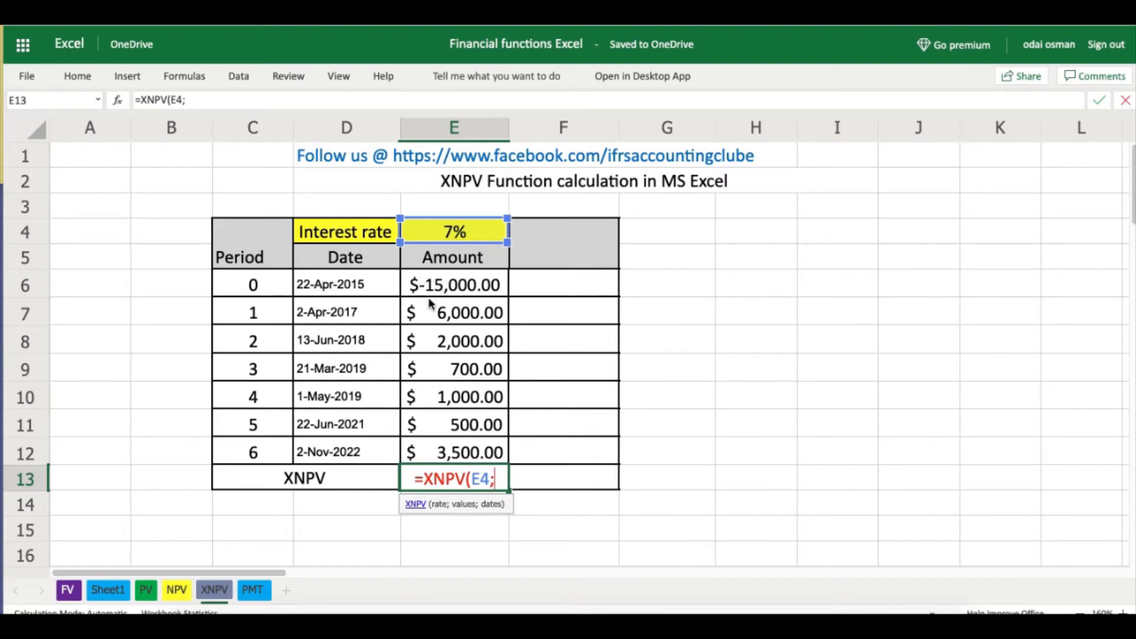
left_click_drag(450, 286, 450, 448)
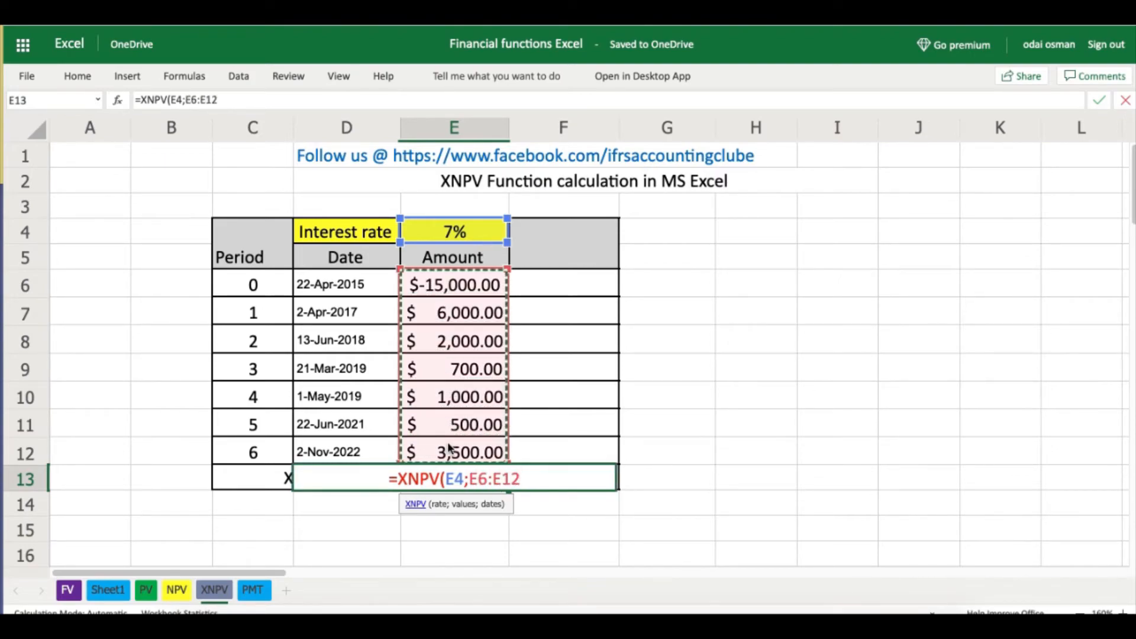
type(";")
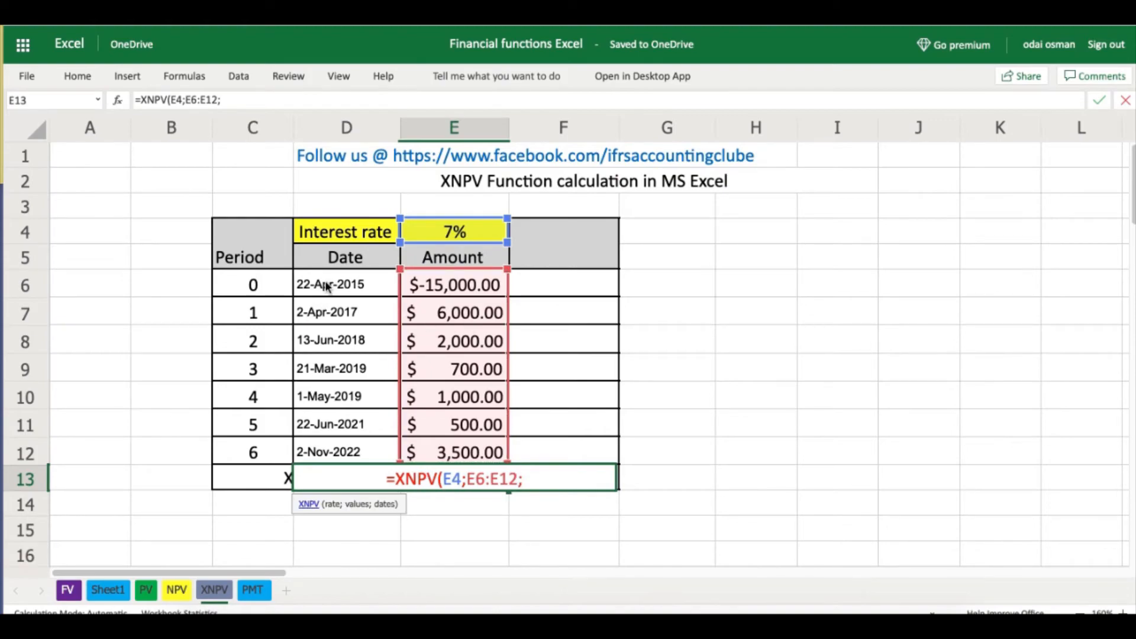
left_click_drag(327, 285, 329, 440)
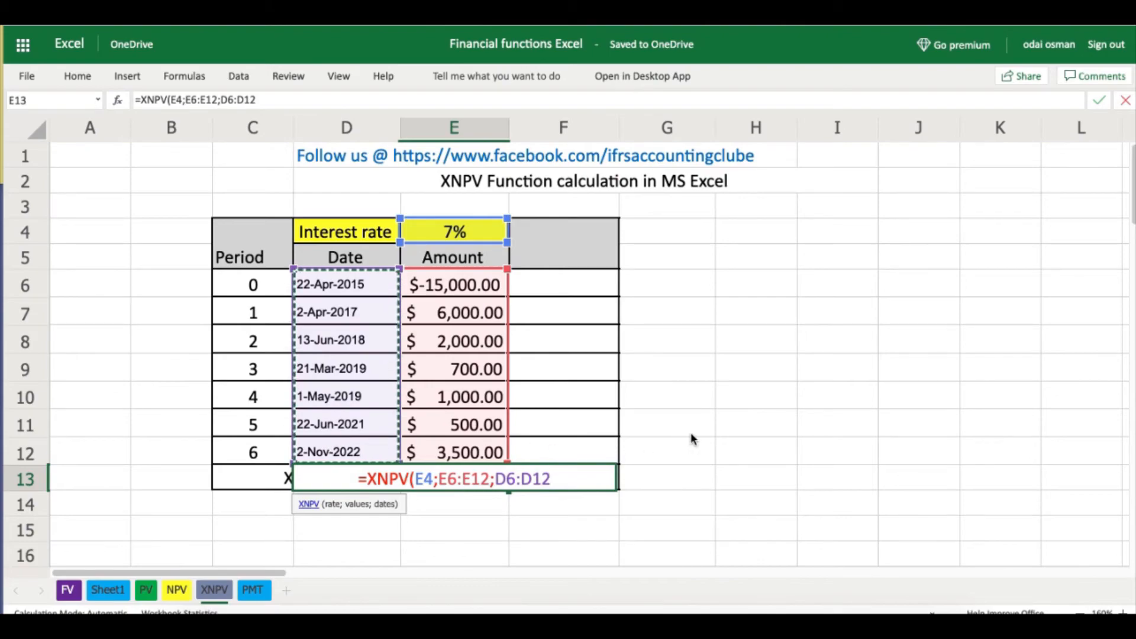
type(")")
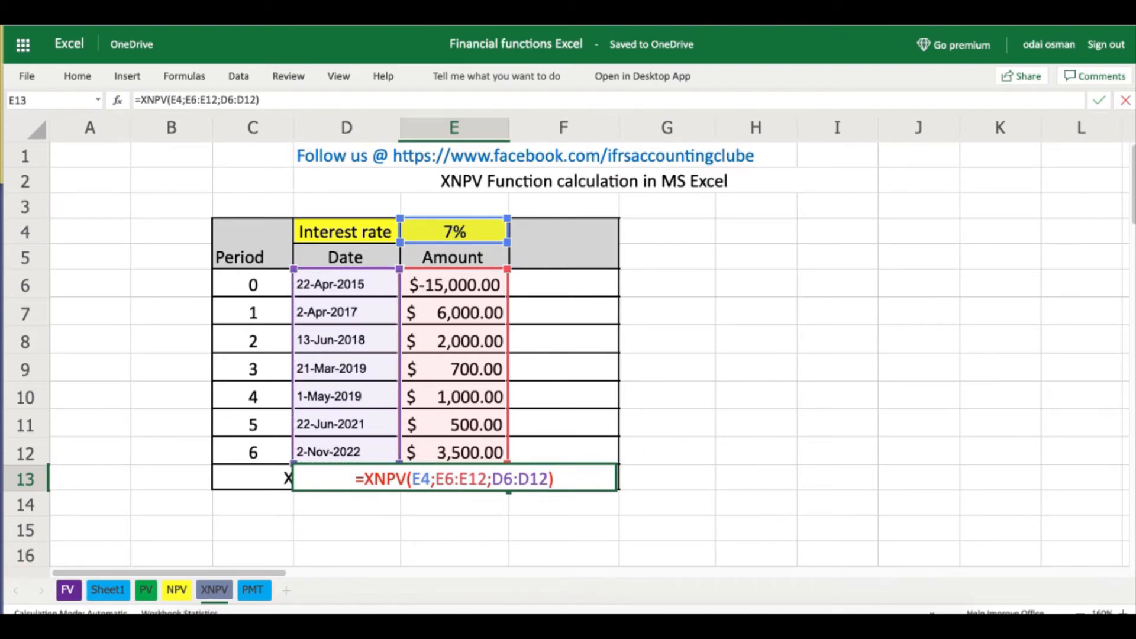
key("Return")
Examine the XNPV result in cell E13 and the formula behind it.
left_click(728, 425)
left_click(471, 478)
left_click(867, 497)
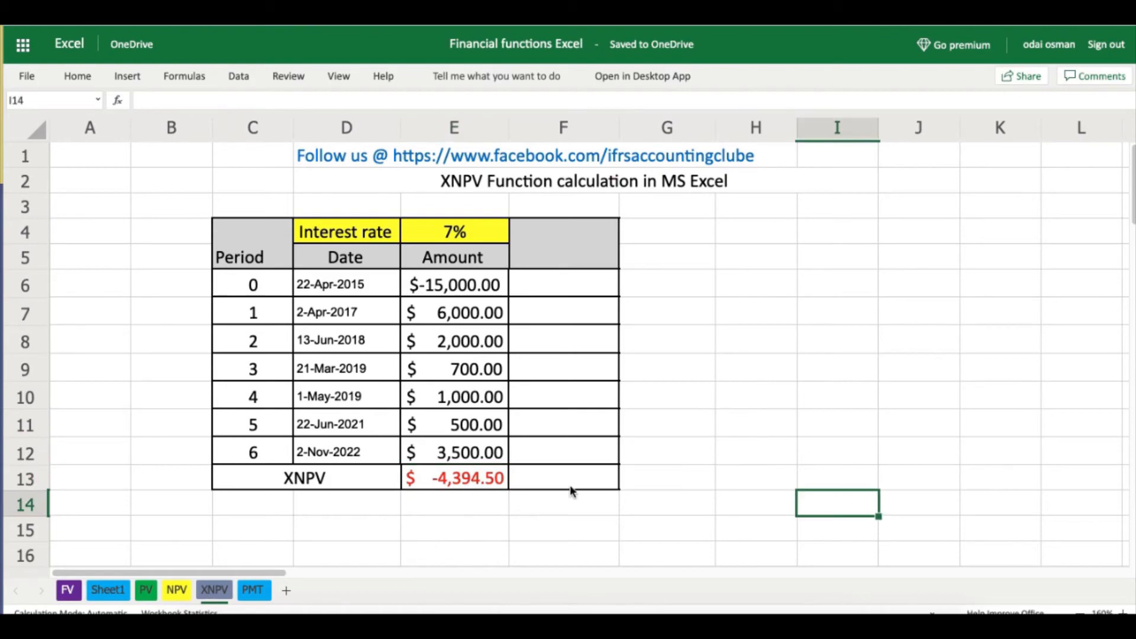
left_click(439, 477)
left_click(822, 456)
left_click(459, 480)
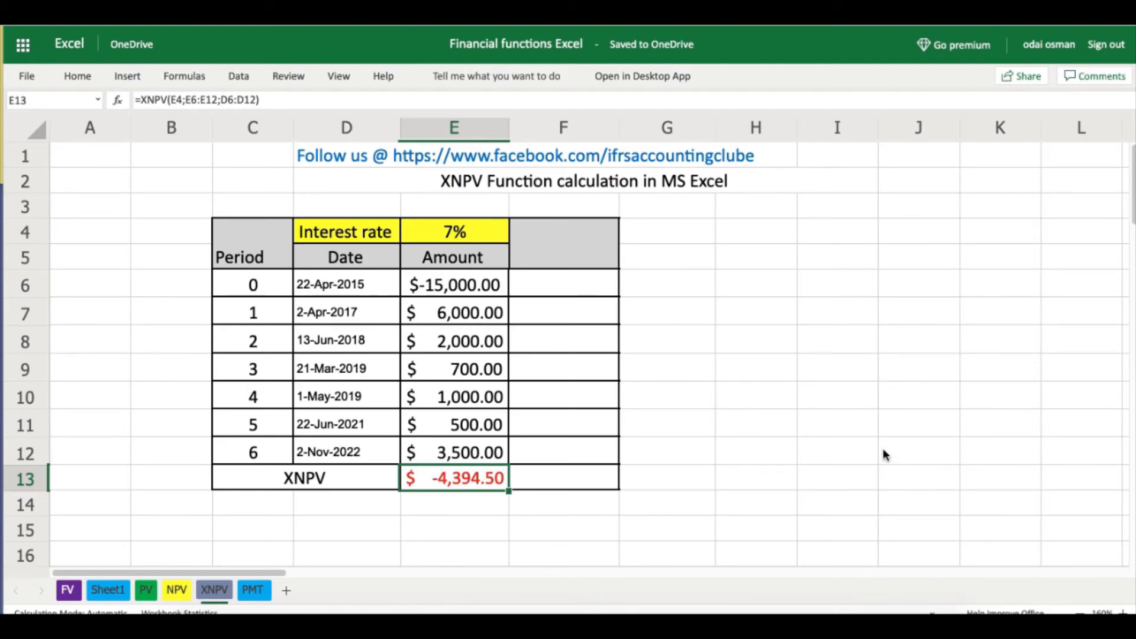
Set the period 0 amount in E6 to 8000 and check the recalculated XNPV in E13.
left_click(459, 280)
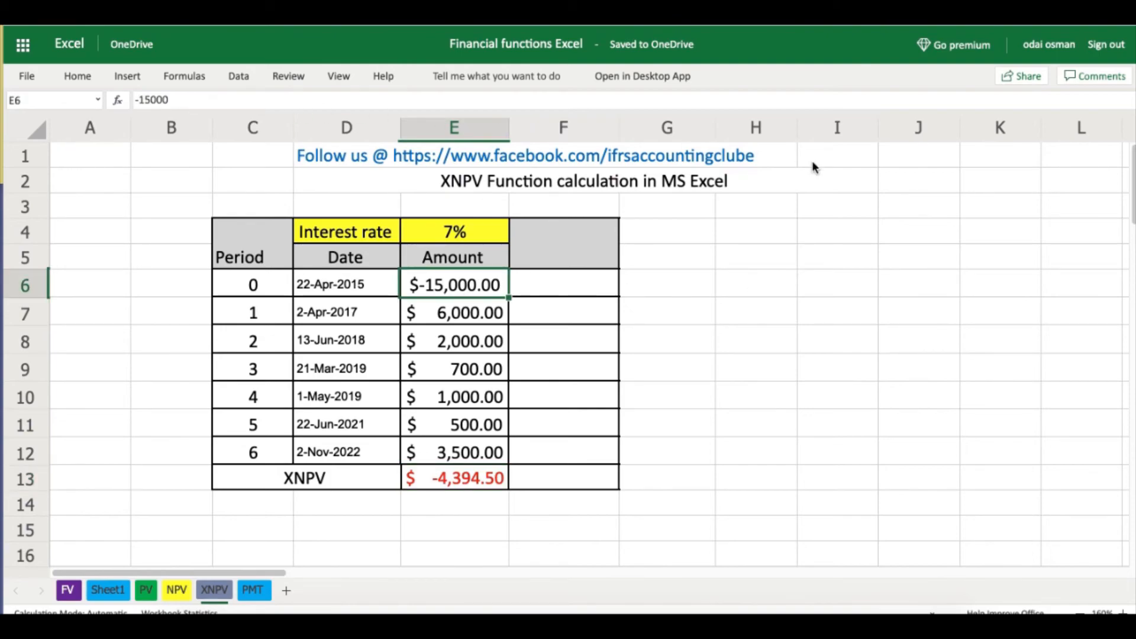
type("8000")
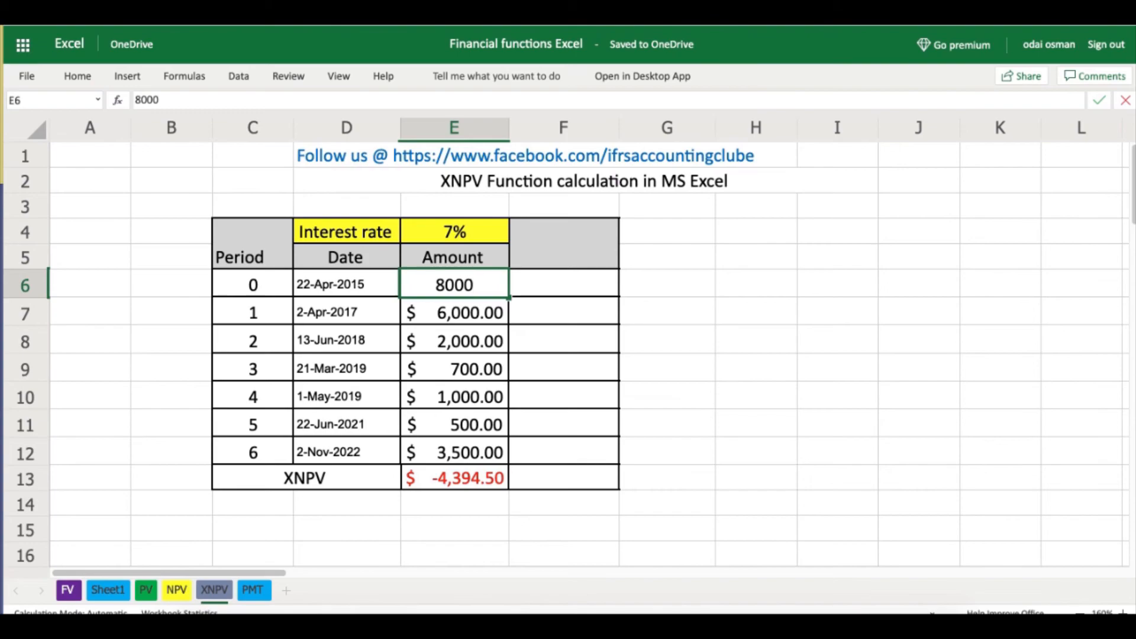
key("Return")
left_click(455, 478)
left_click(511, 525)
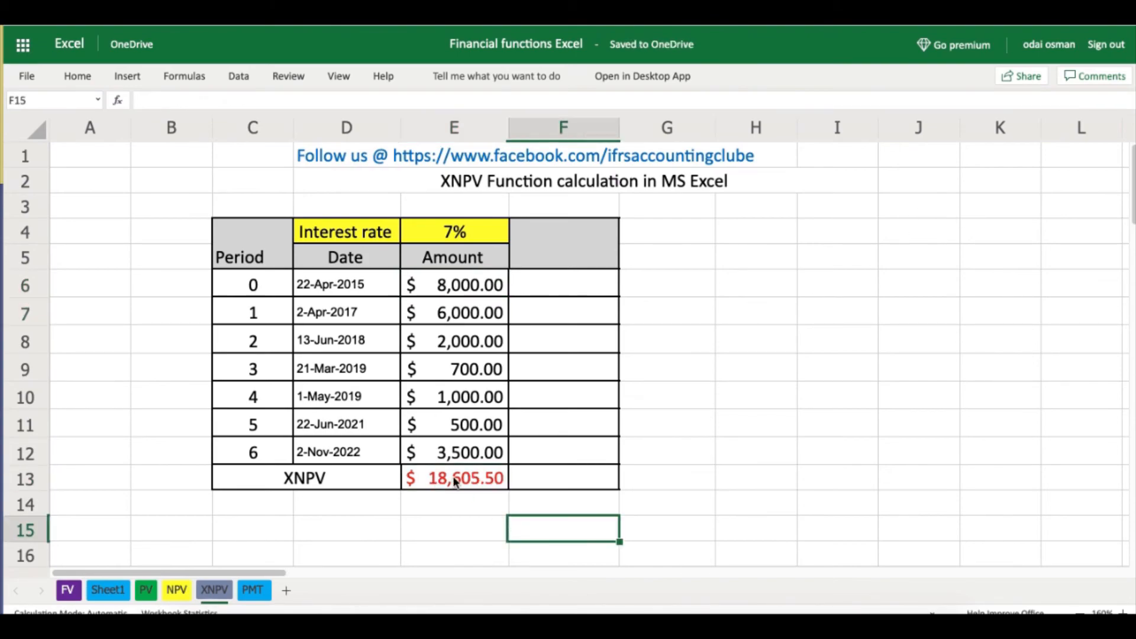
left_click(453, 476)
left_click(474, 507)
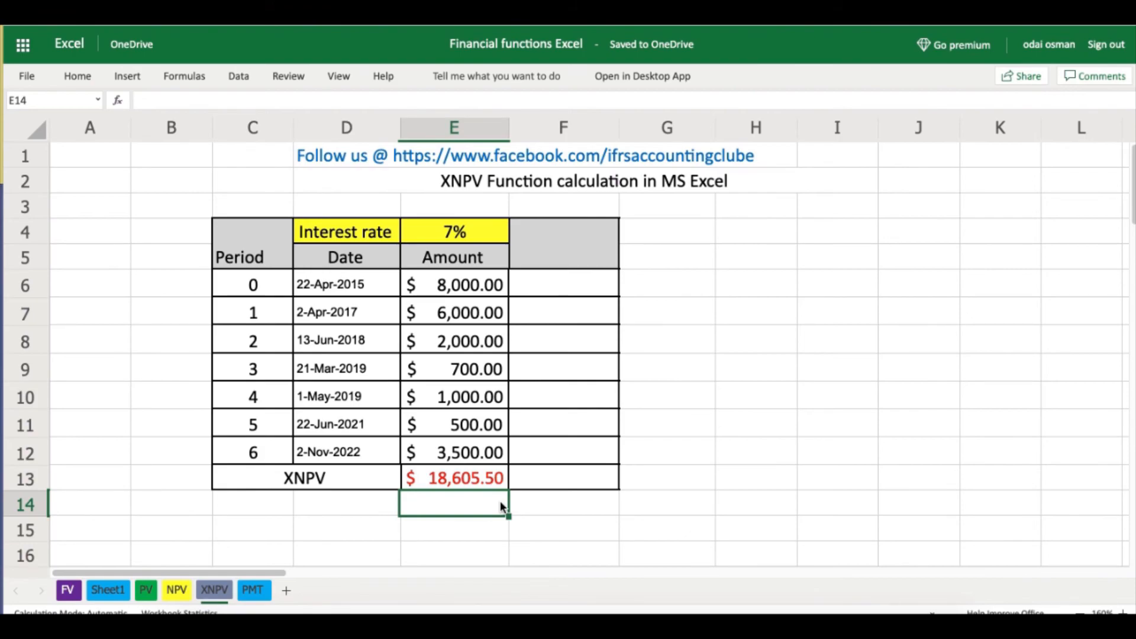
left_click(520, 526)
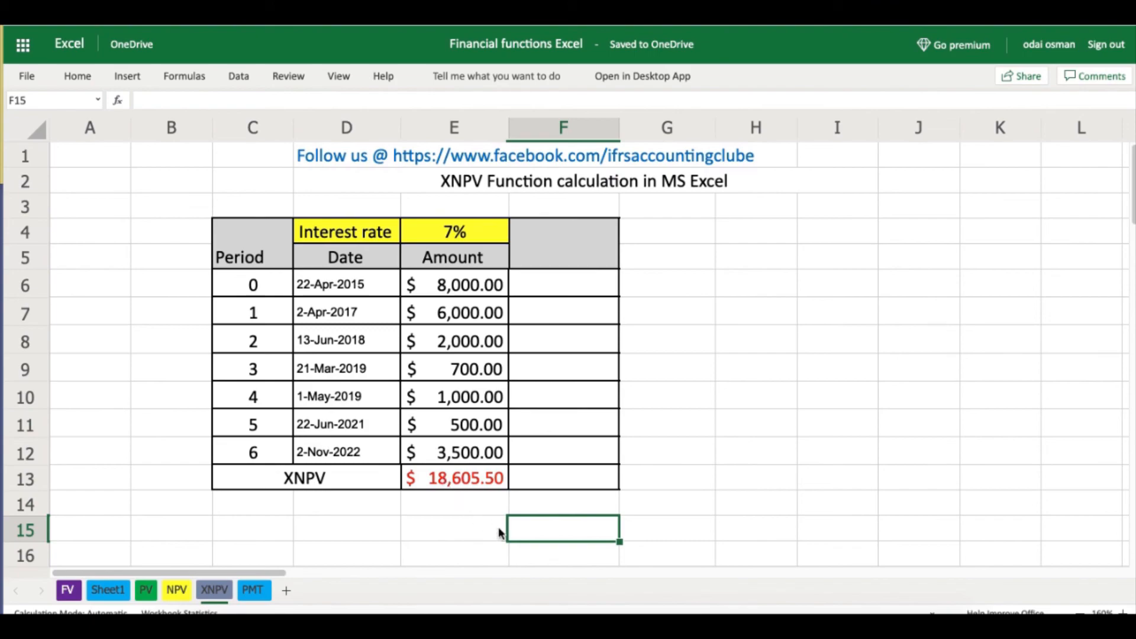
left_click(498, 526)
left_click(464, 480)
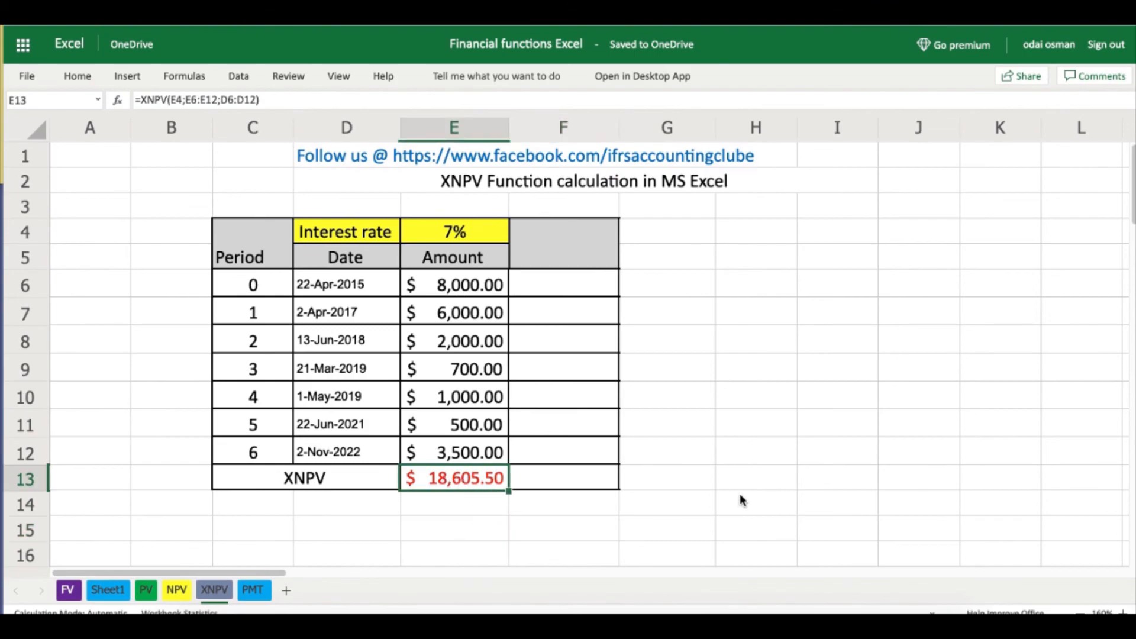